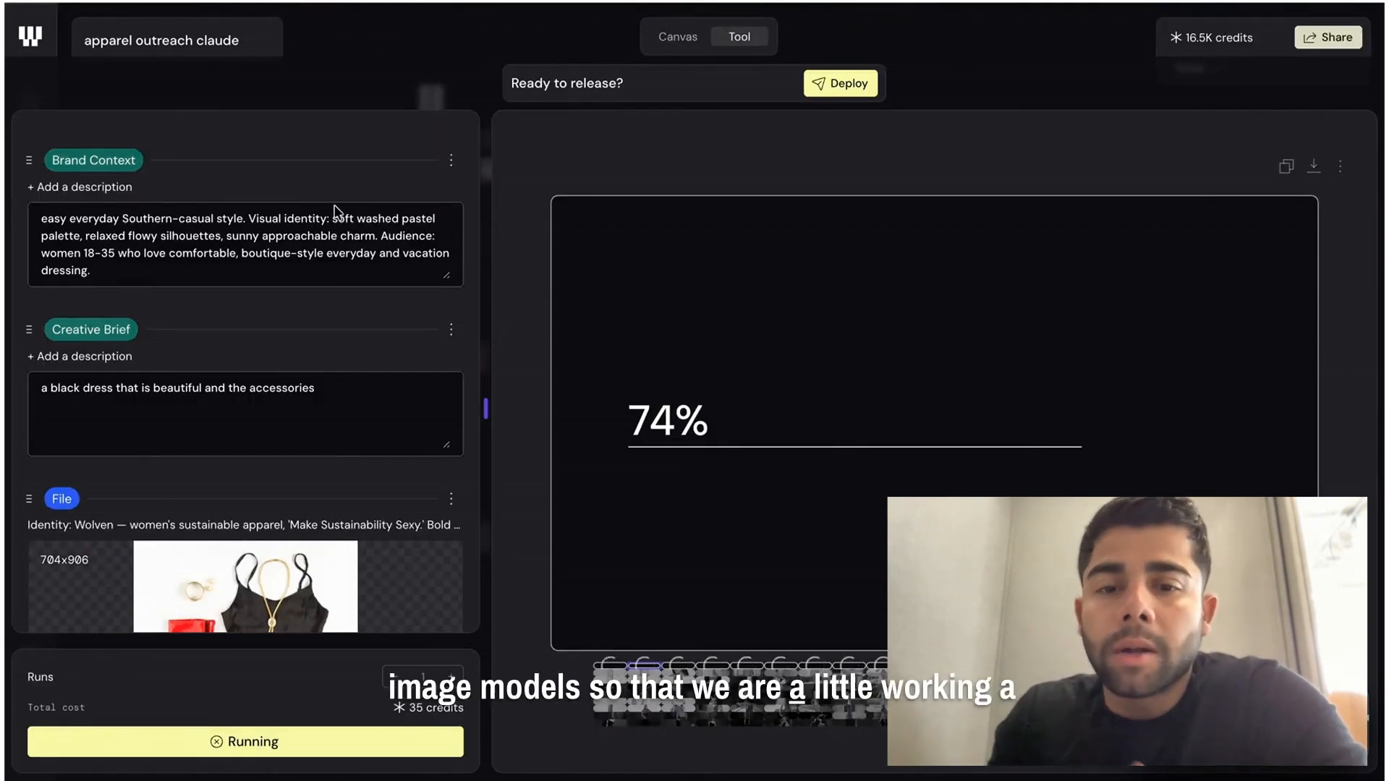
# - Review the outreach tool's brand context and creative brief, and switch to the Google image results for "flat lay dress" to examine the source photo
pyautogui.scroll(-2, 334, 211)
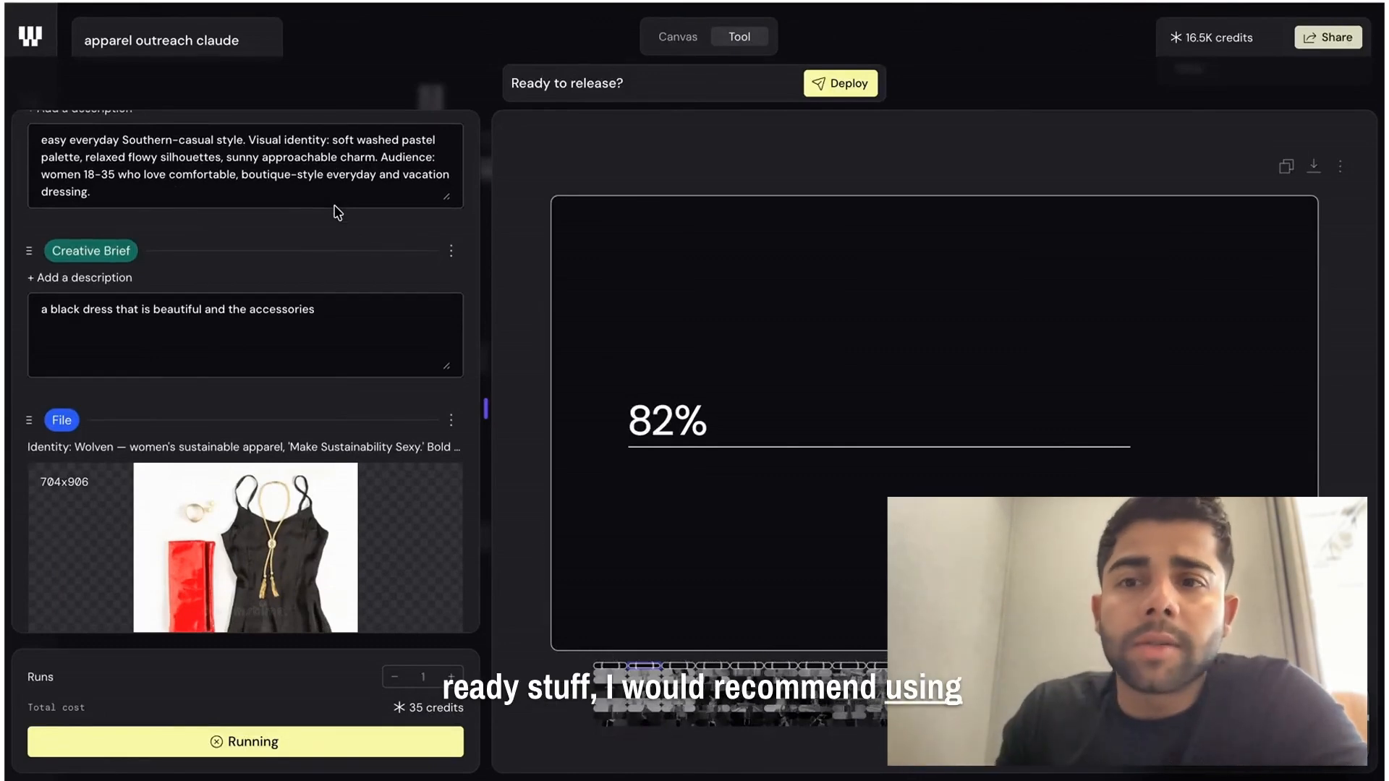
pyautogui.scroll(-1, 334, 211)
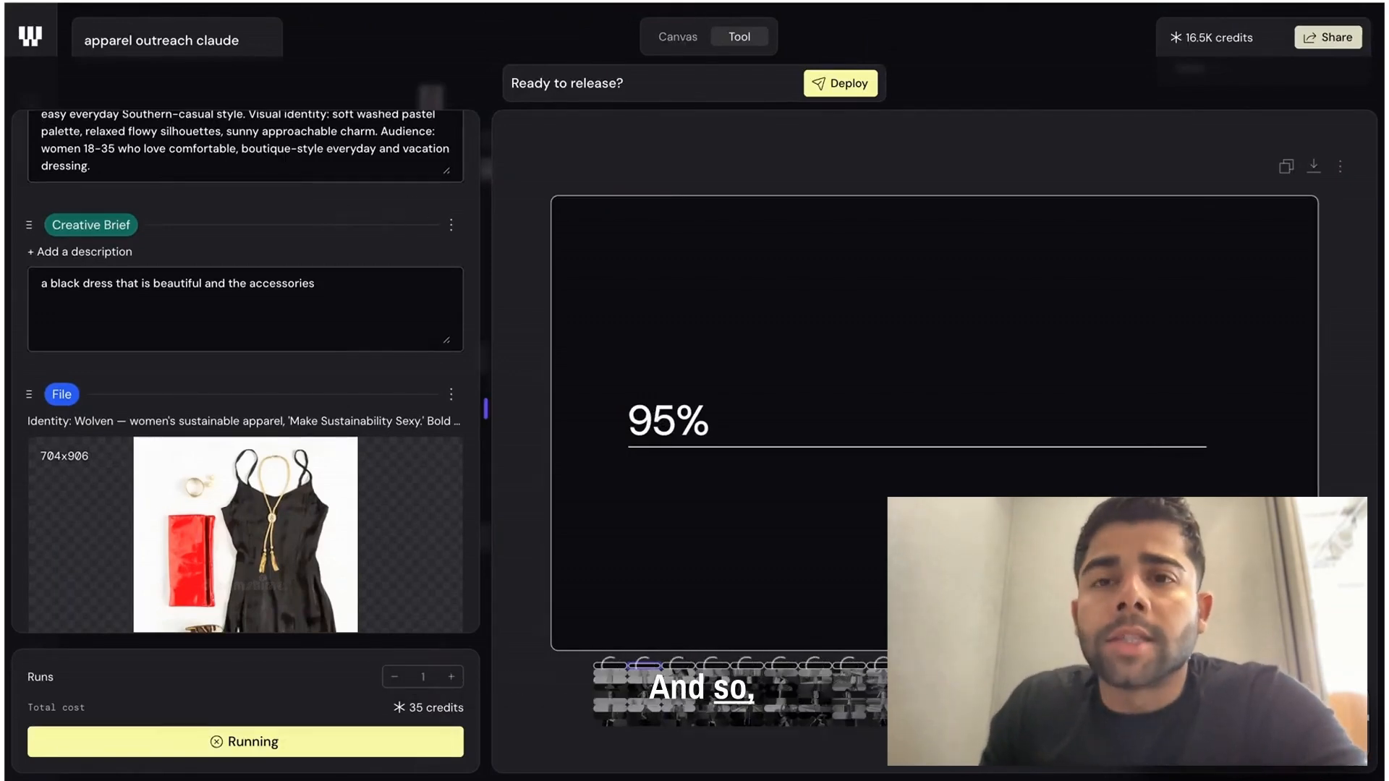
pyautogui.click(752, 2)
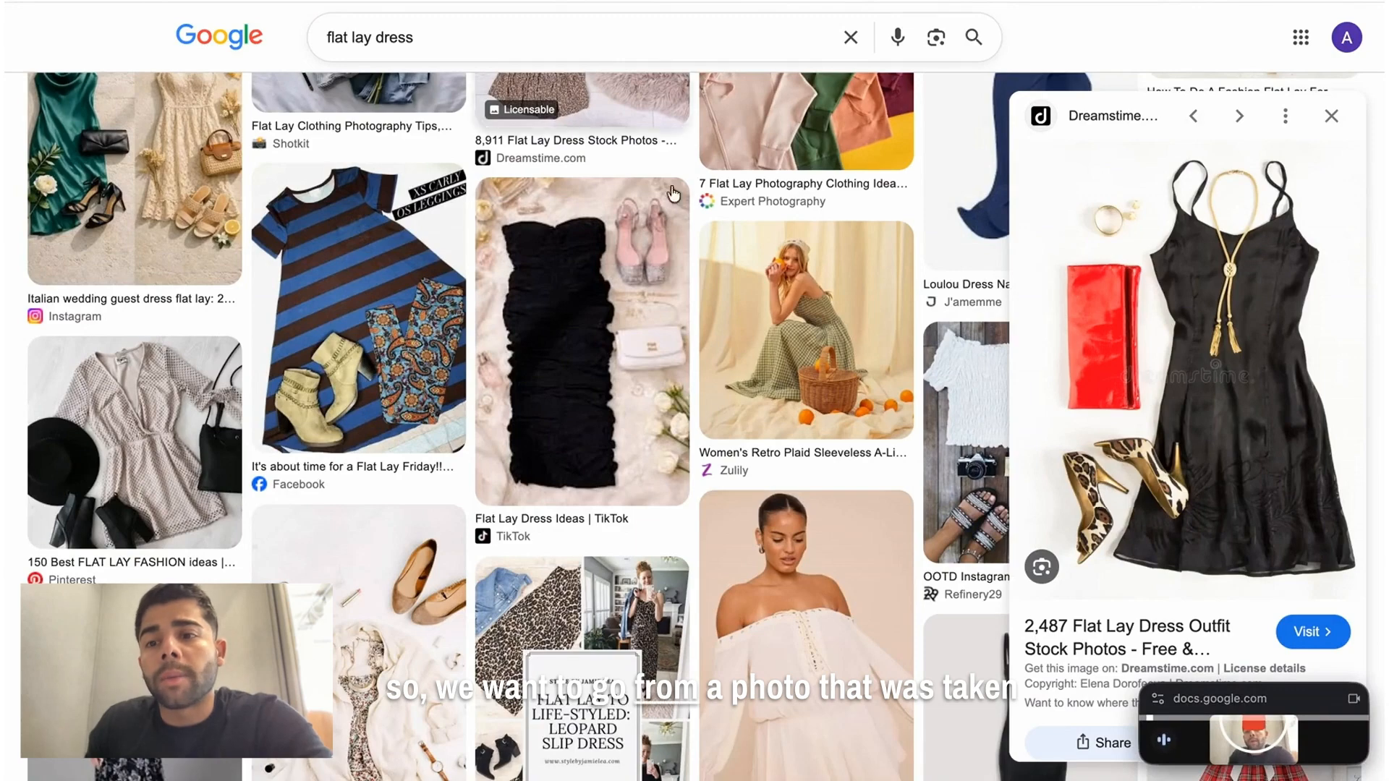
pyautogui.scroll(2, 629, 344)
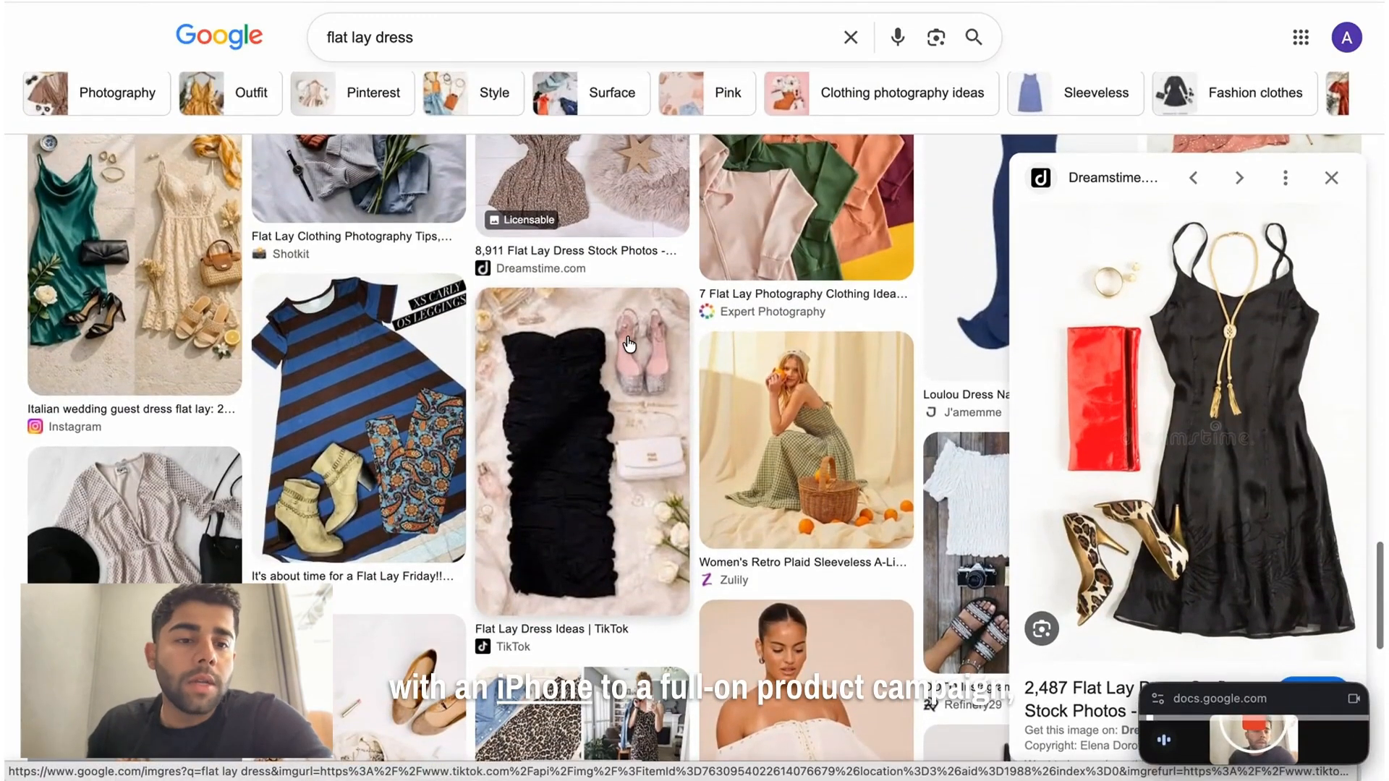
pyautogui.scroll(-3, 630, 345)
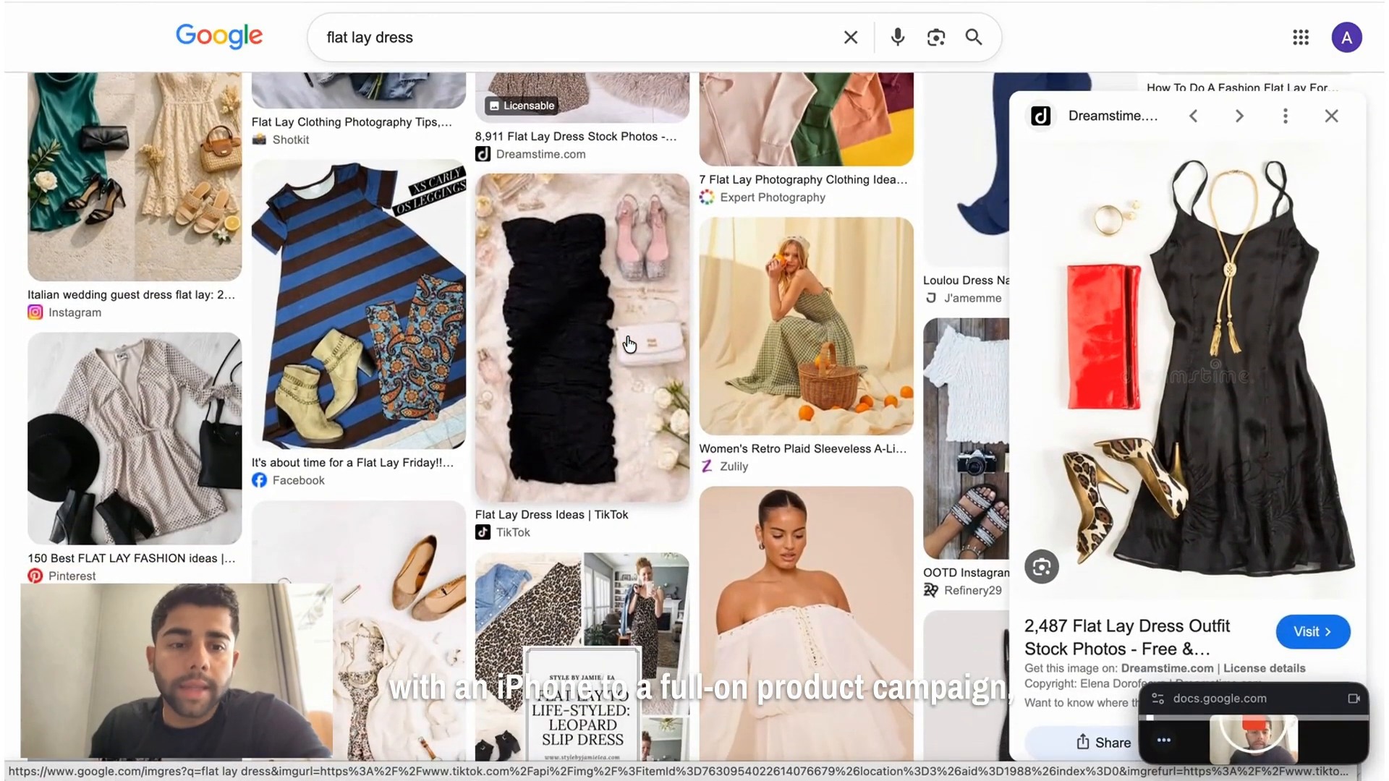
pyautogui.scroll(-2, 1178, 523)
pyautogui.scroll(2, 1178, 522)
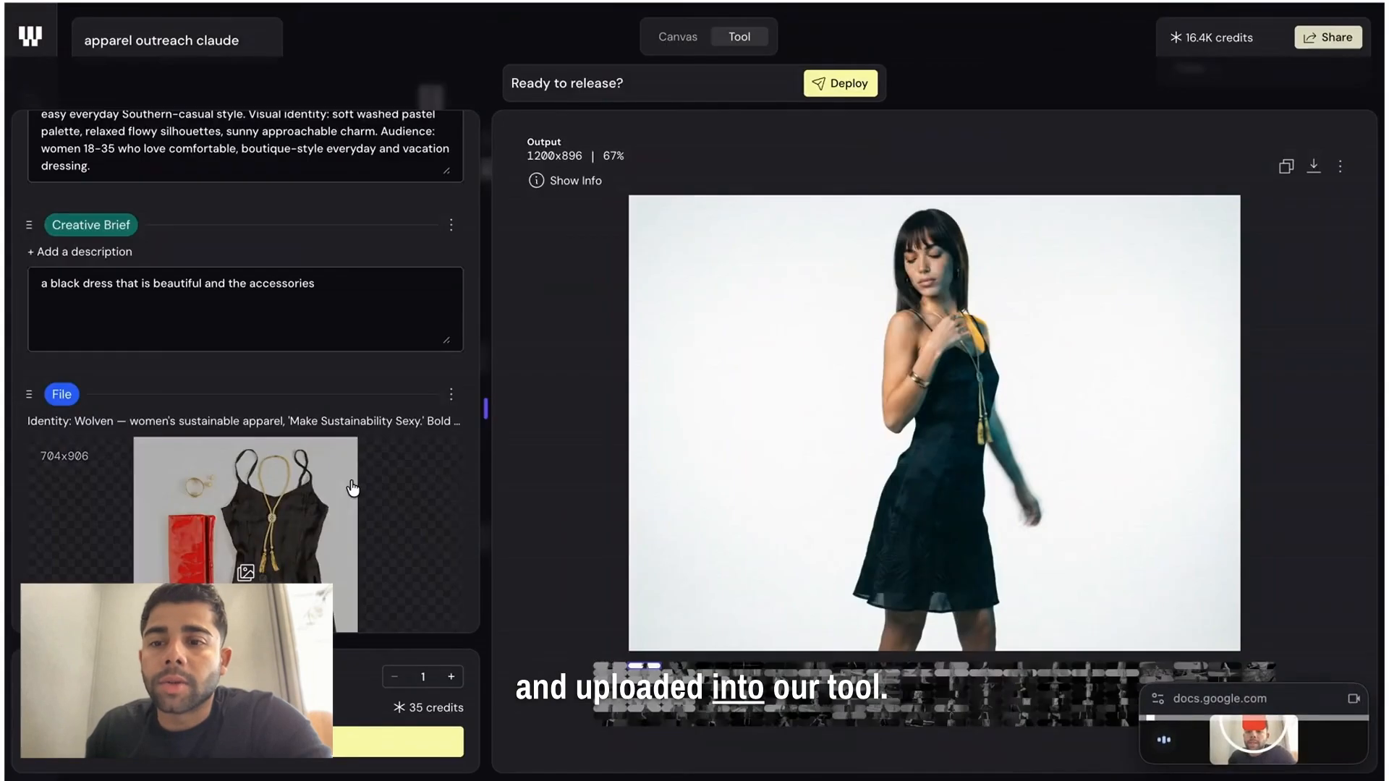
# - Return to the apparel outreach tool and look through its inputs, from the uploaded dress files up to the Brand Context text
pyautogui.scroll(-5, 345, 457)
pyautogui.scroll(-2, 342, 457)
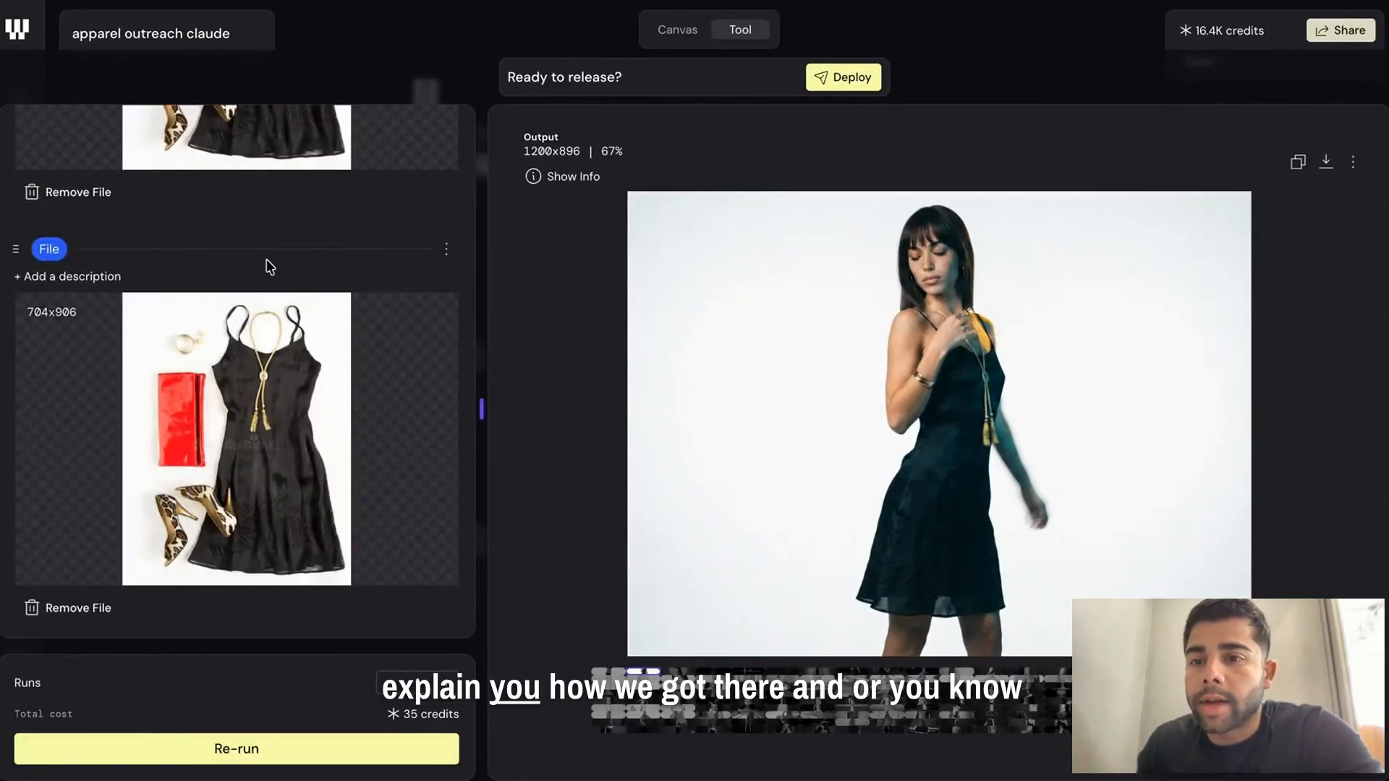
pyautogui.scroll(5, 268, 264)
pyautogui.scroll(-2, 266, 261)
pyautogui.scroll(-10, 266, 260)
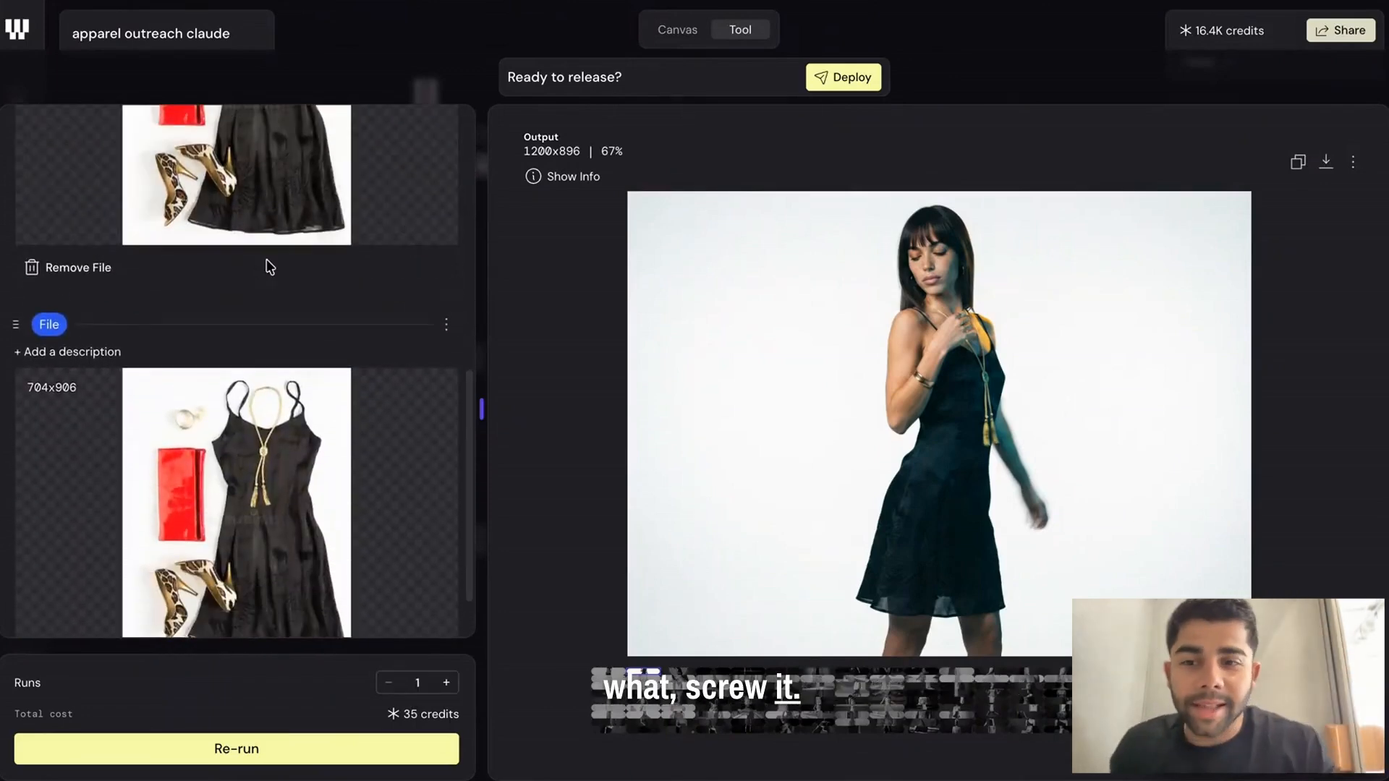
pyautogui.scroll(11, 273, 307)
pyautogui.scroll(3, 184, 231)
pyautogui.scroll(-3, 185, 230)
pyautogui.scroll(3, 185, 230)
pyautogui.scroll(-3, 186, 230)
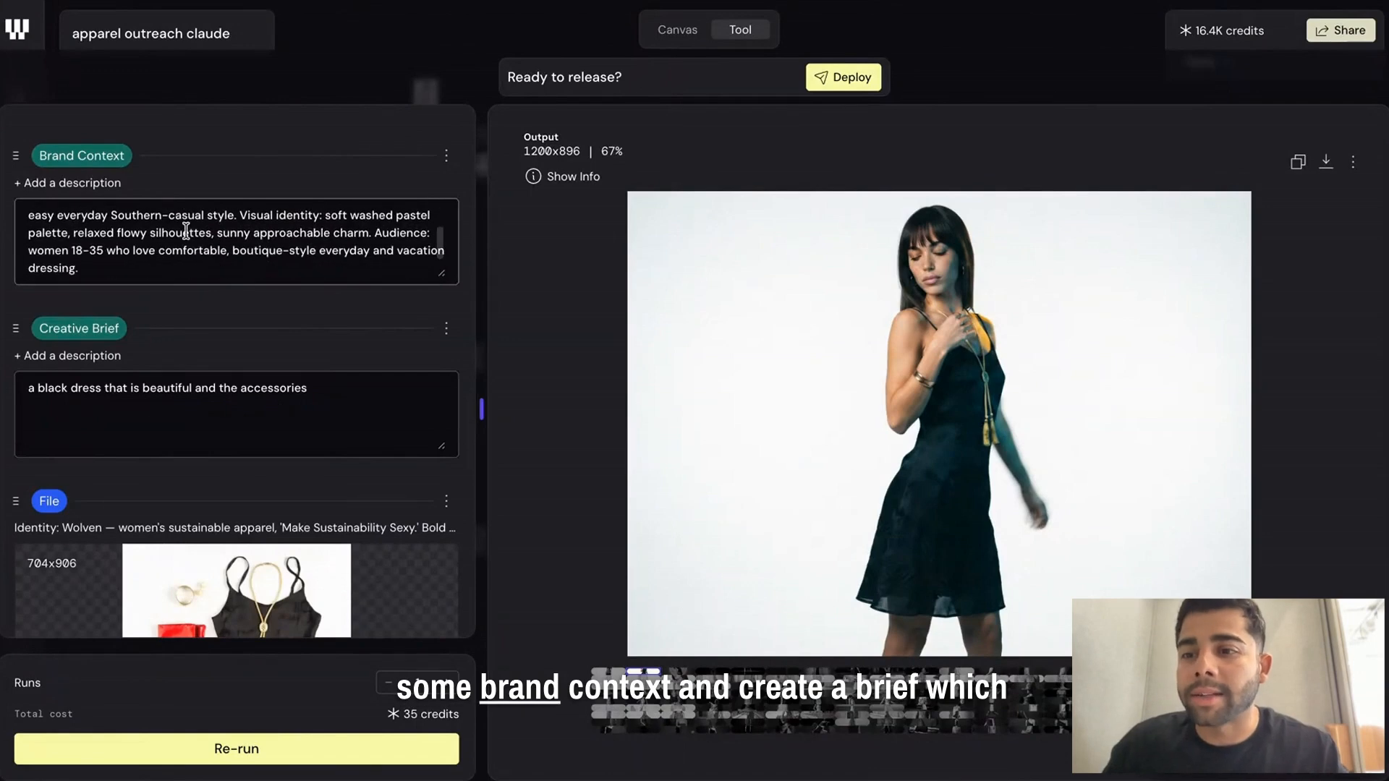
# - Examine the Creative Brief text and compare the two uploaded flat lay dress images with the generated output
pyautogui.scroll(-3, 232, 328)
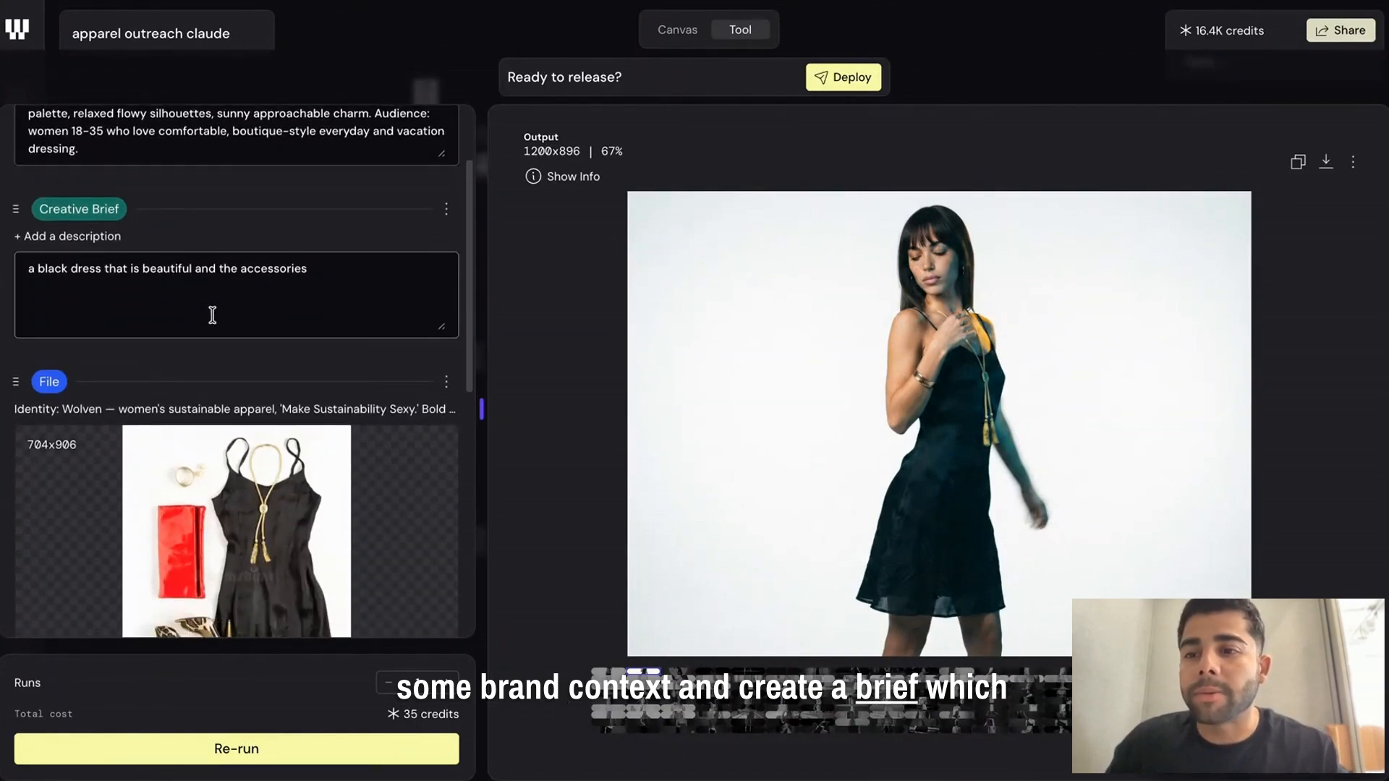
pyautogui.moveTo(307, 268); pyautogui.dragTo(30, 266)
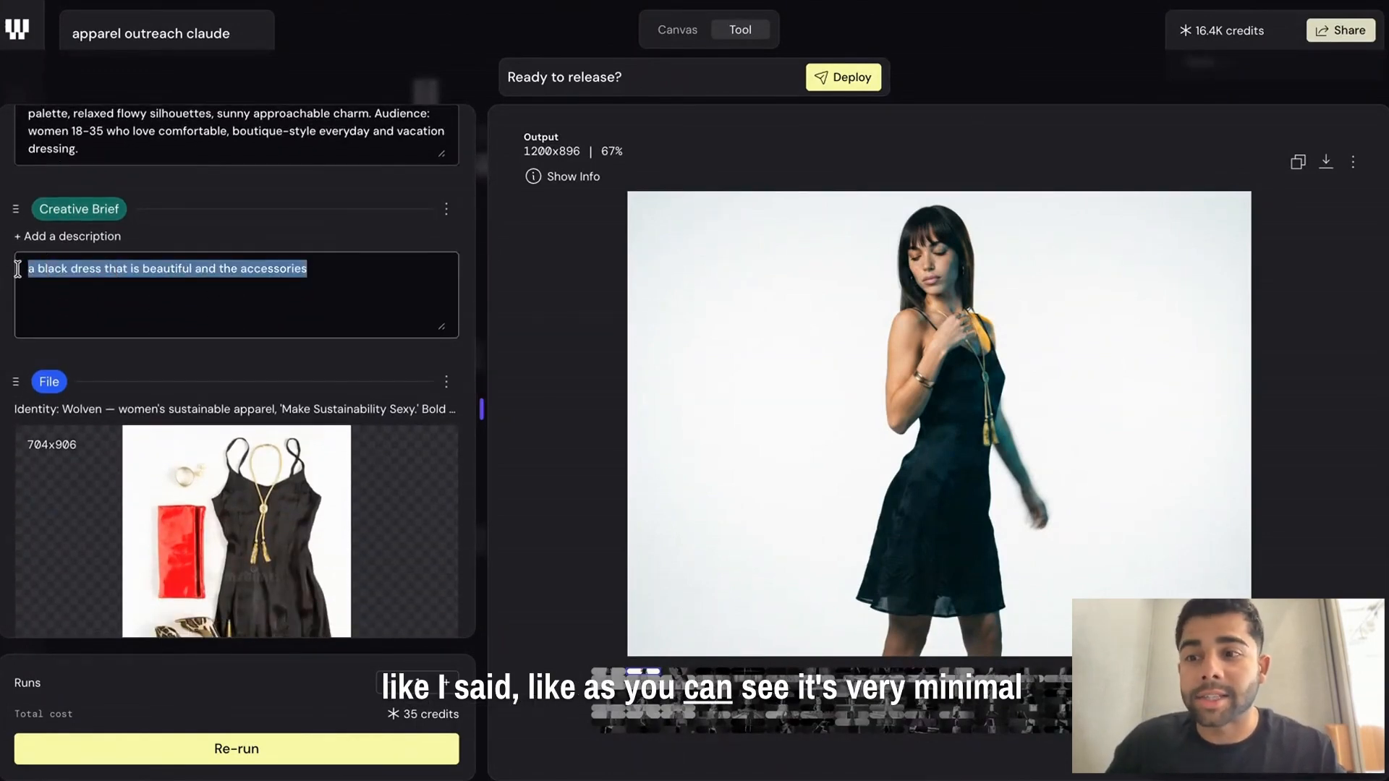
pyautogui.scroll(-10, 292, 371)
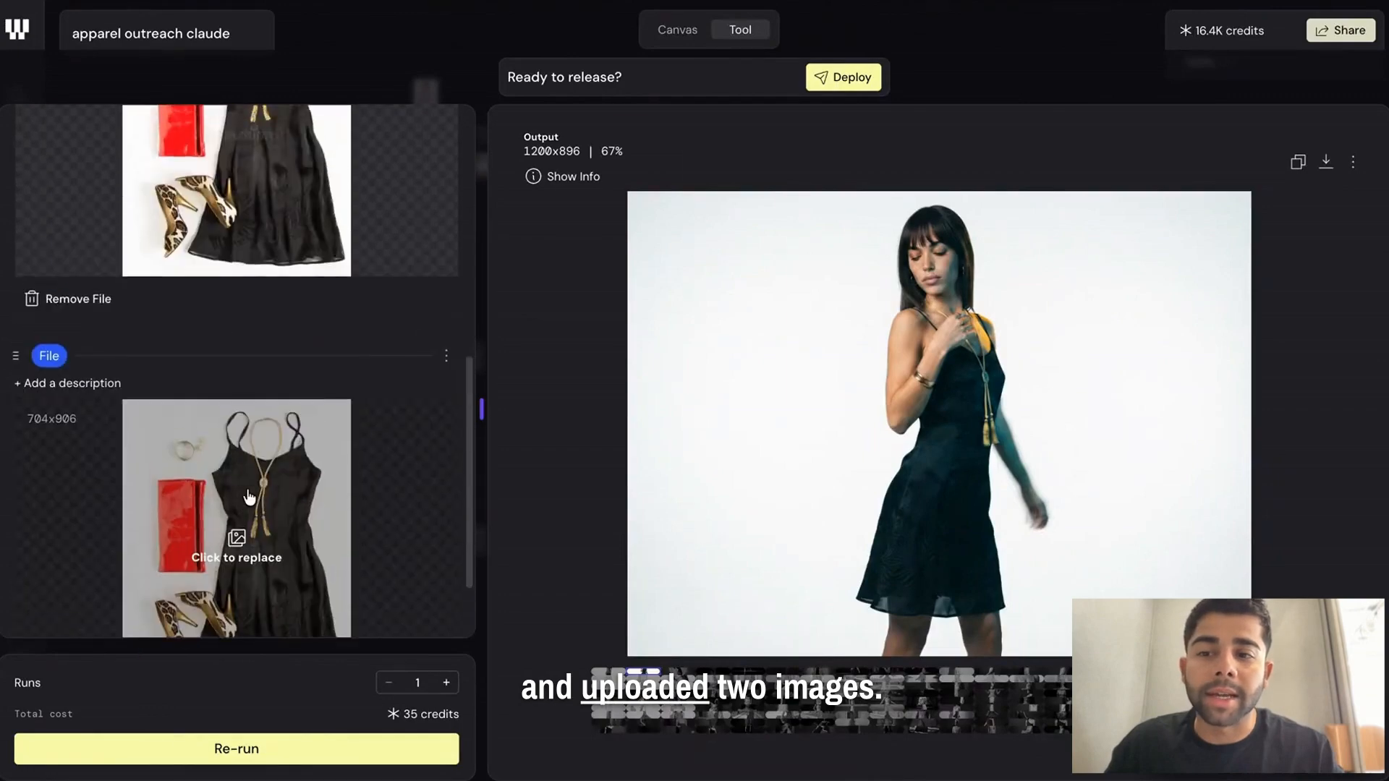
pyautogui.scroll(3, 248, 496)
pyautogui.scroll(-4, 303, 572)
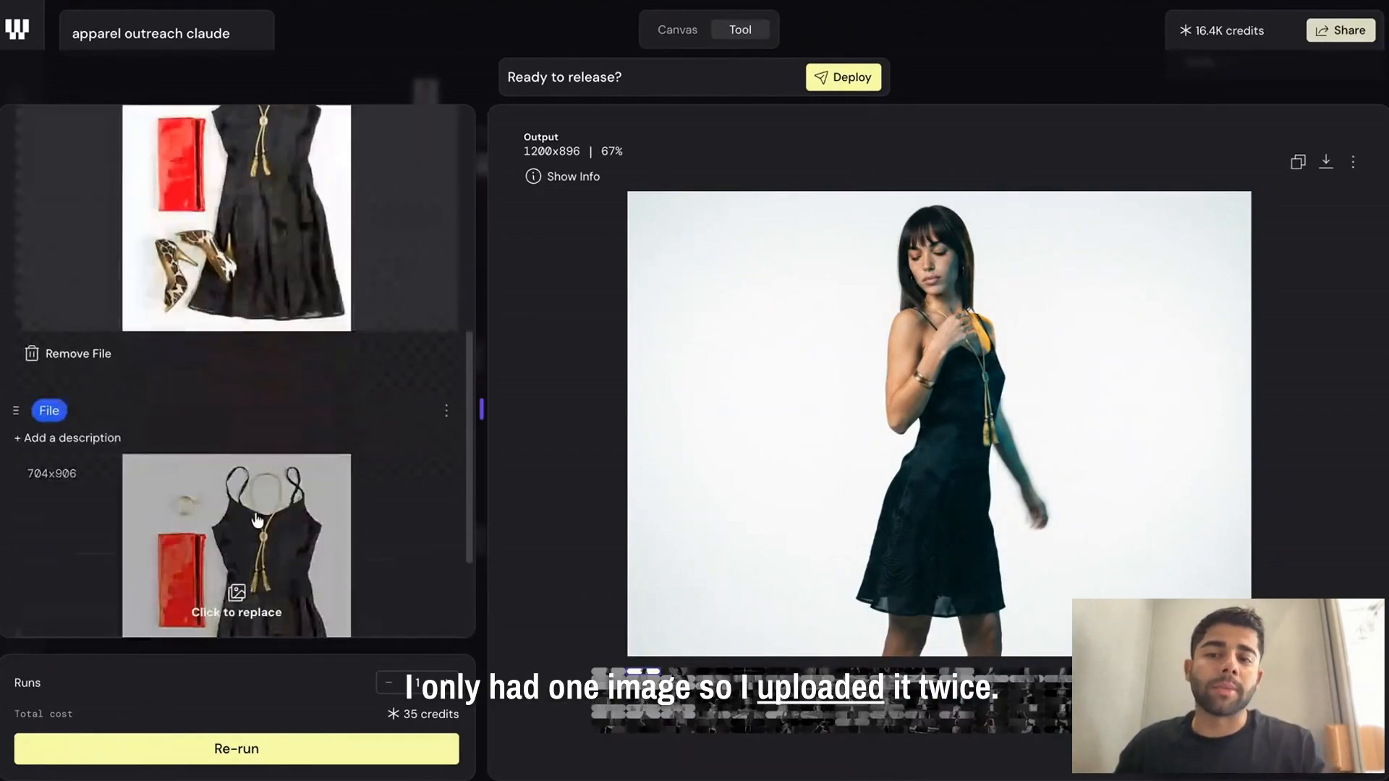
pyautogui.scroll(3, 303, 572)
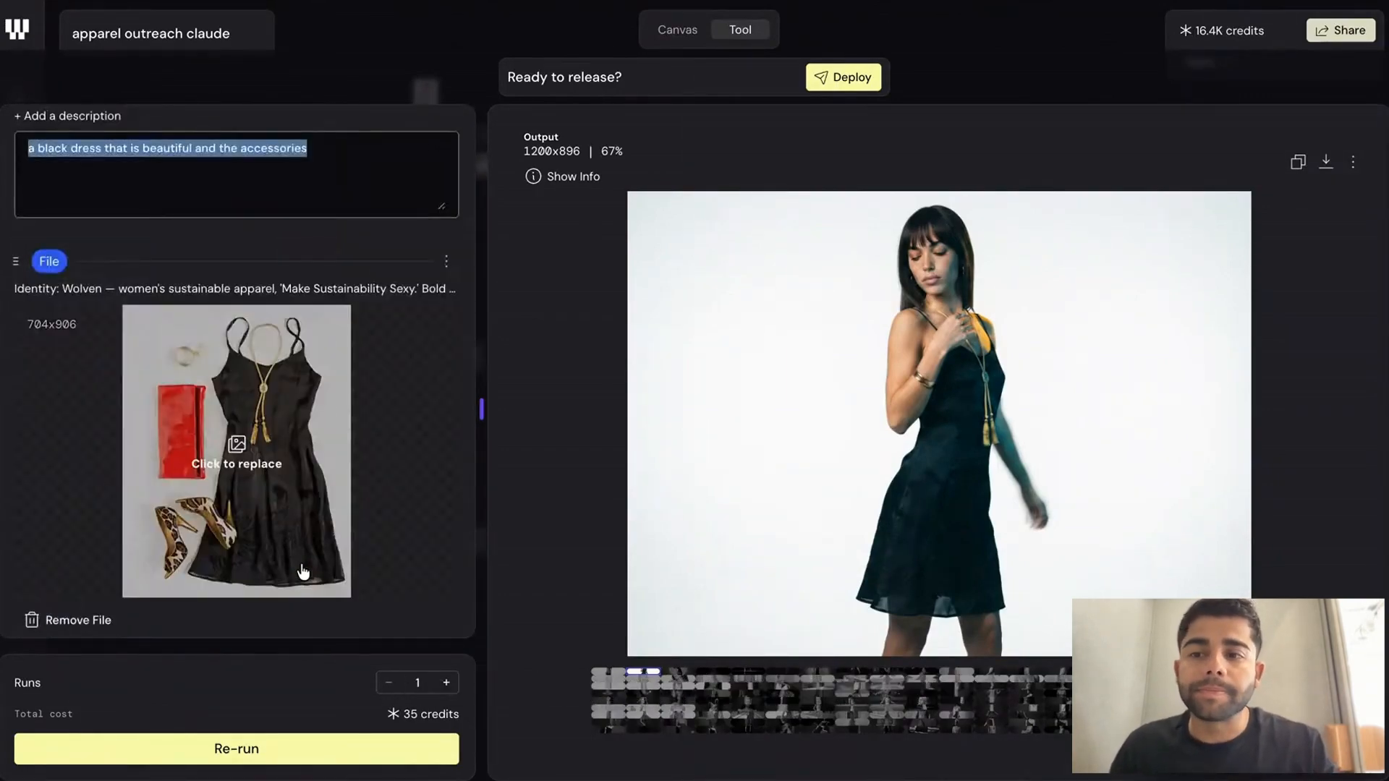
pyautogui.scroll(-5, 303, 573)
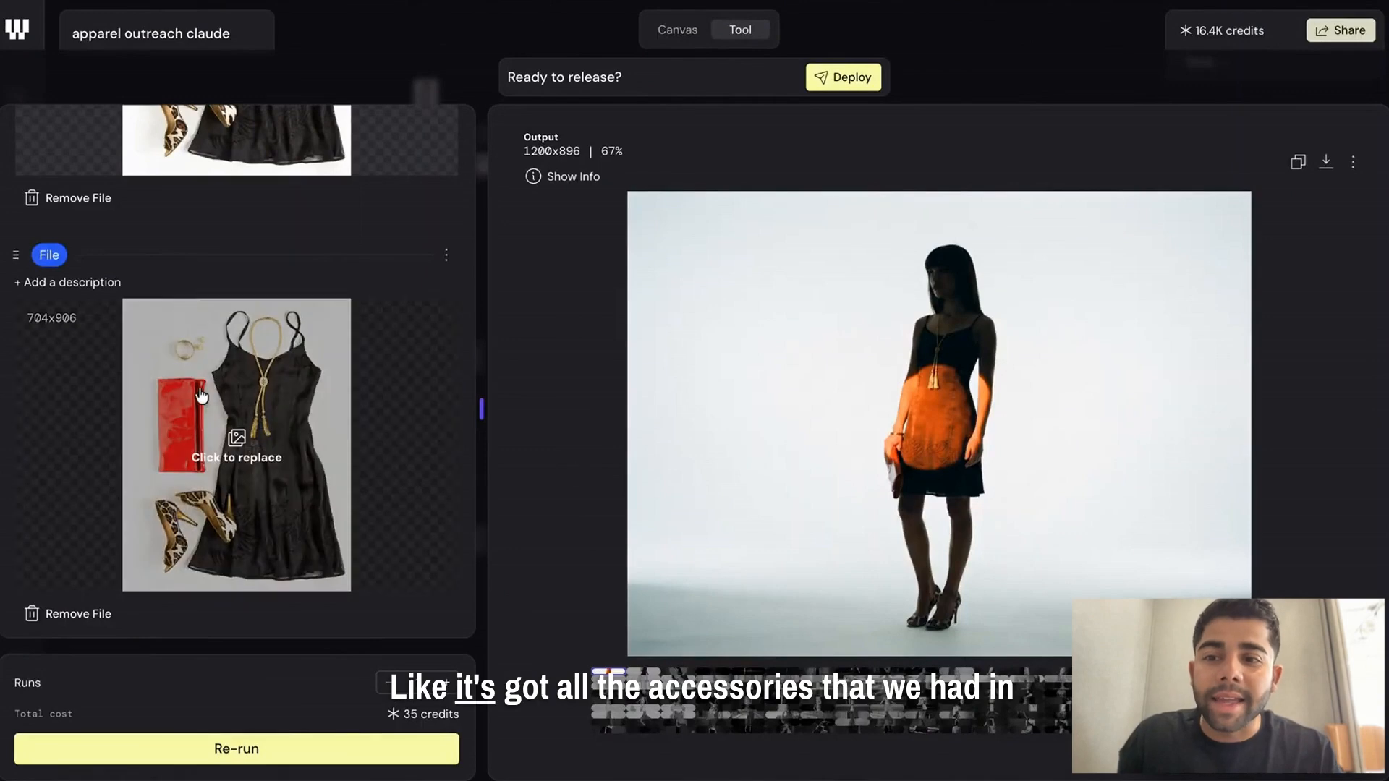
pyautogui.scroll(5, 225, 457)
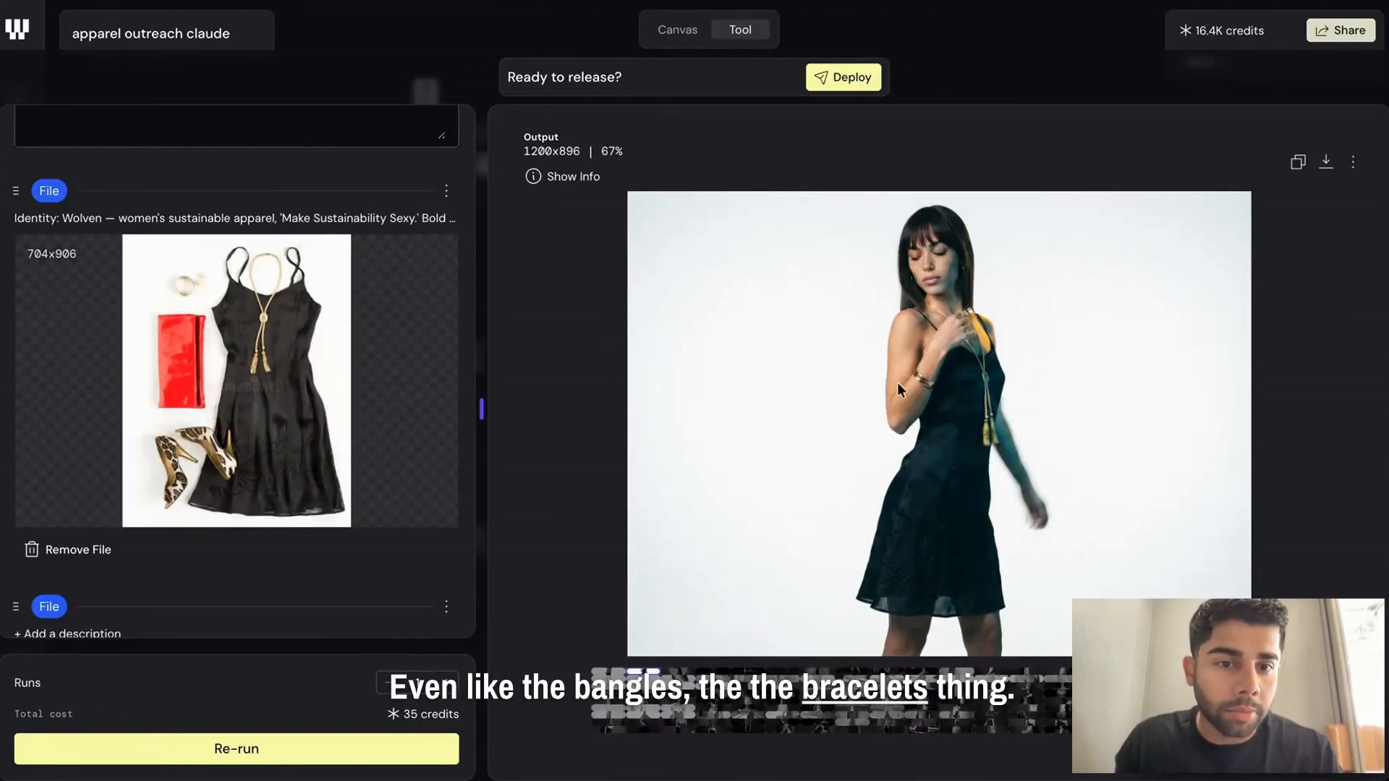
# - View the generated image of the model against the orange circle and inspect the dress and accessories up close
pyautogui.press('Right')
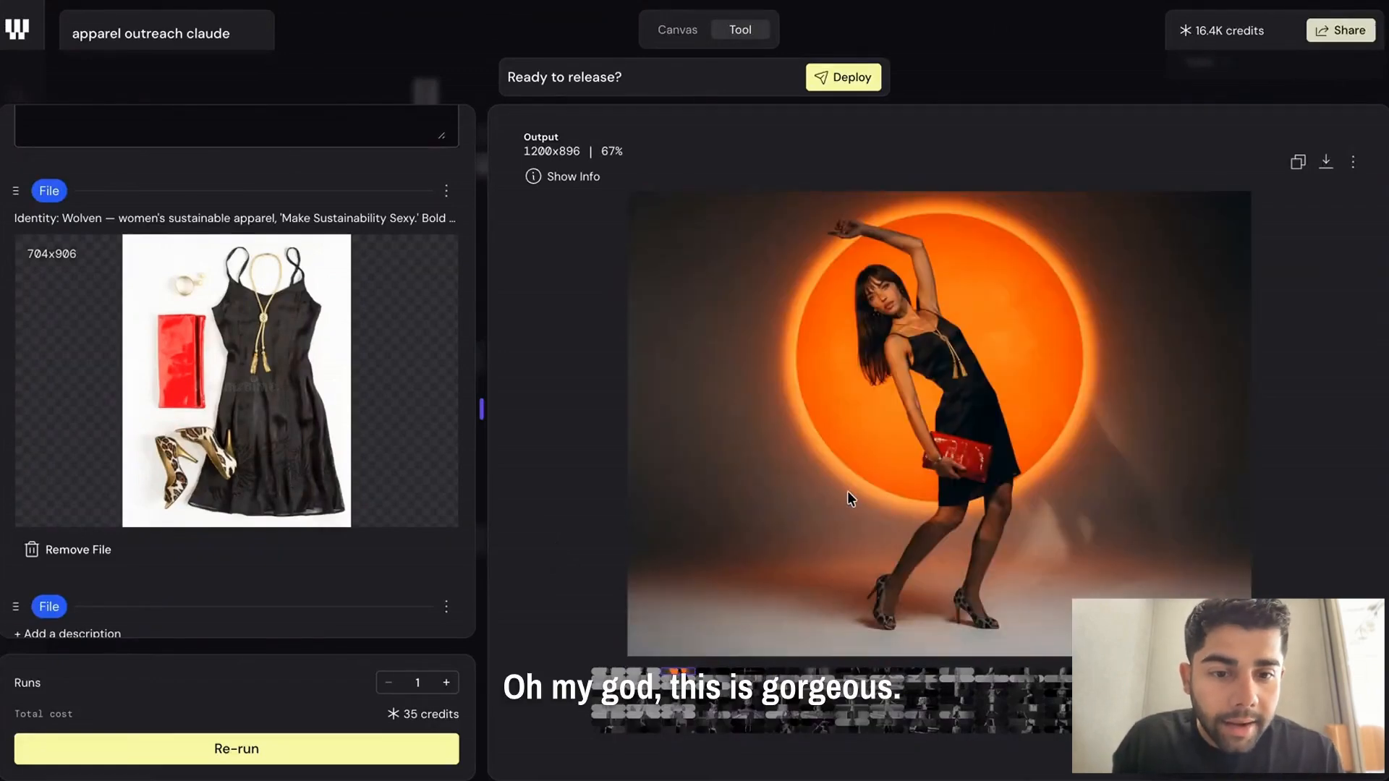
pyautogui.scroll(5, 849, 486)
pyautogui.scroll(3, 926, 466)
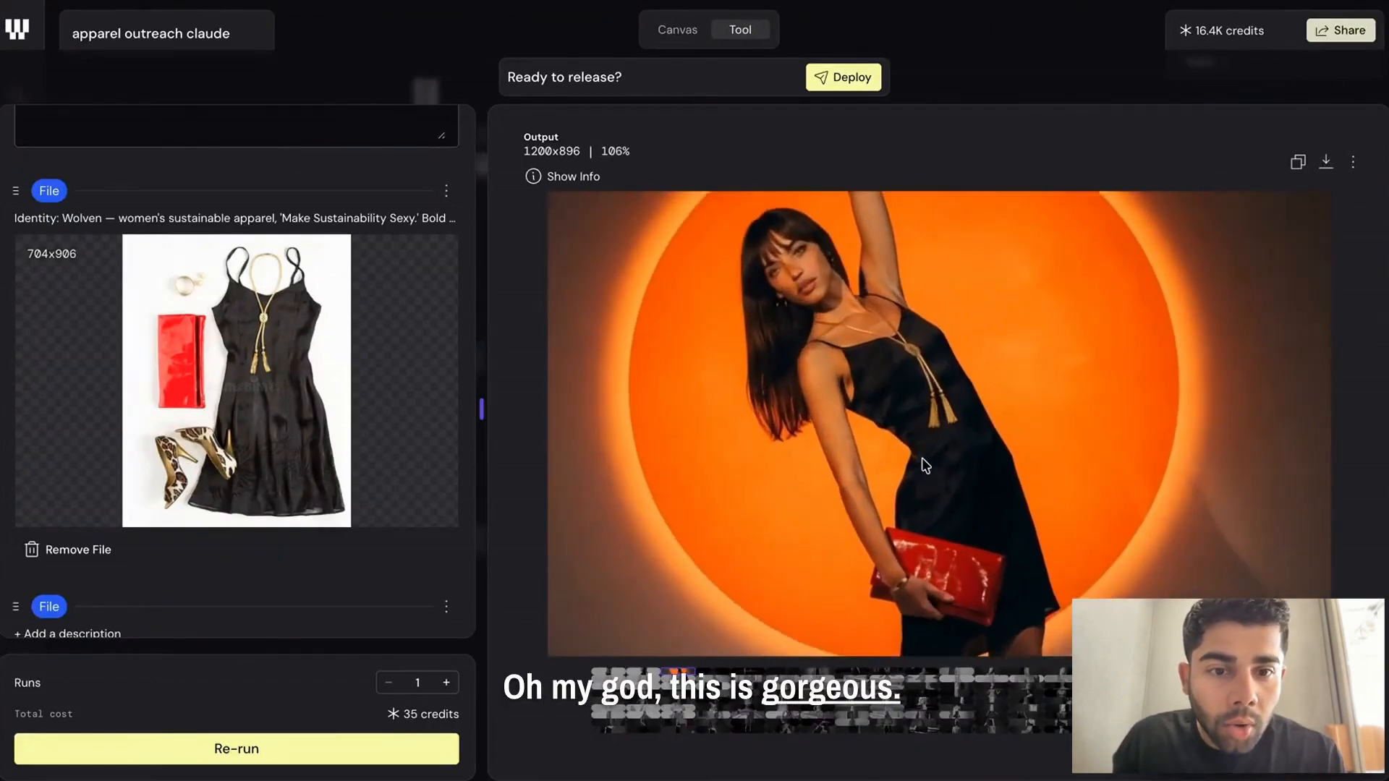
pyautogui.scroll(-6, 925, 465)
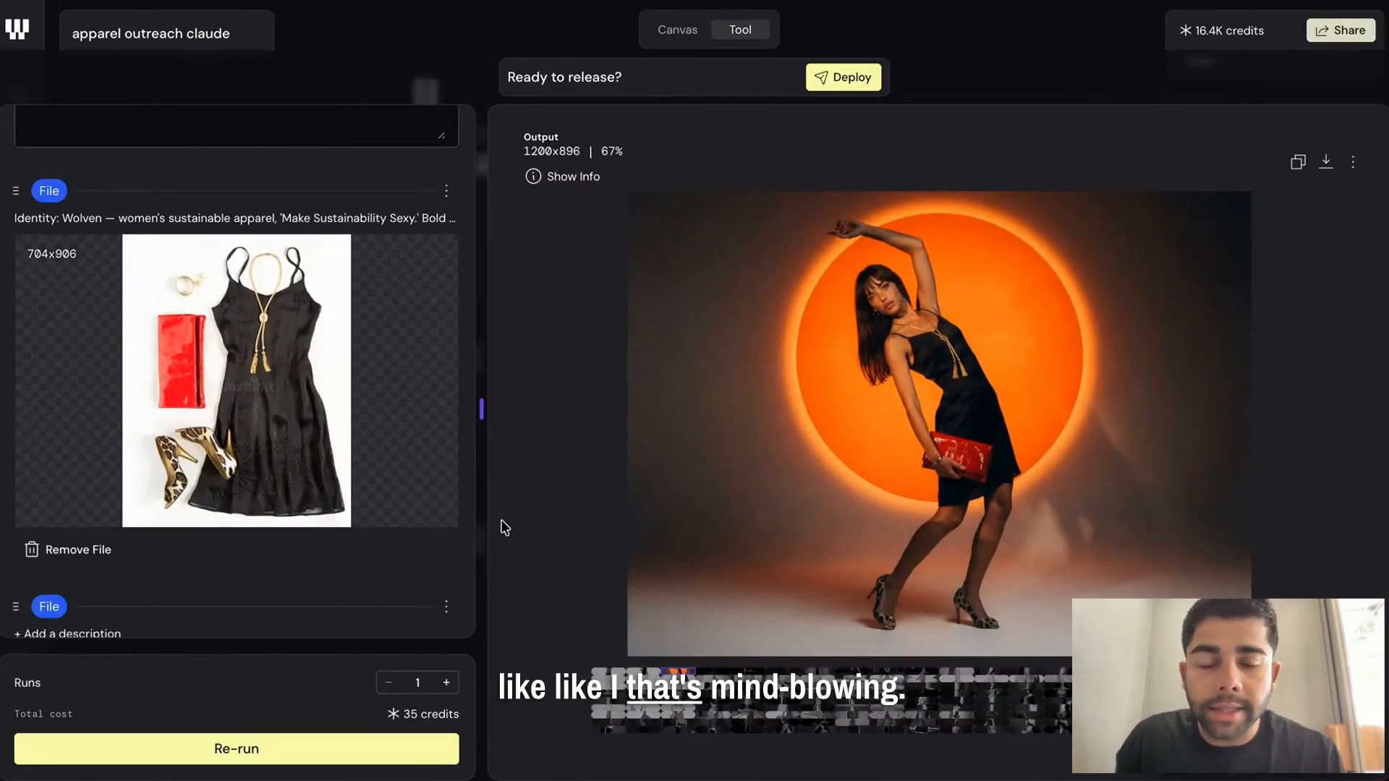
# - Browse the following generated campaign images through to the one of the model twirling in orange light
pyautogui.press('Right')
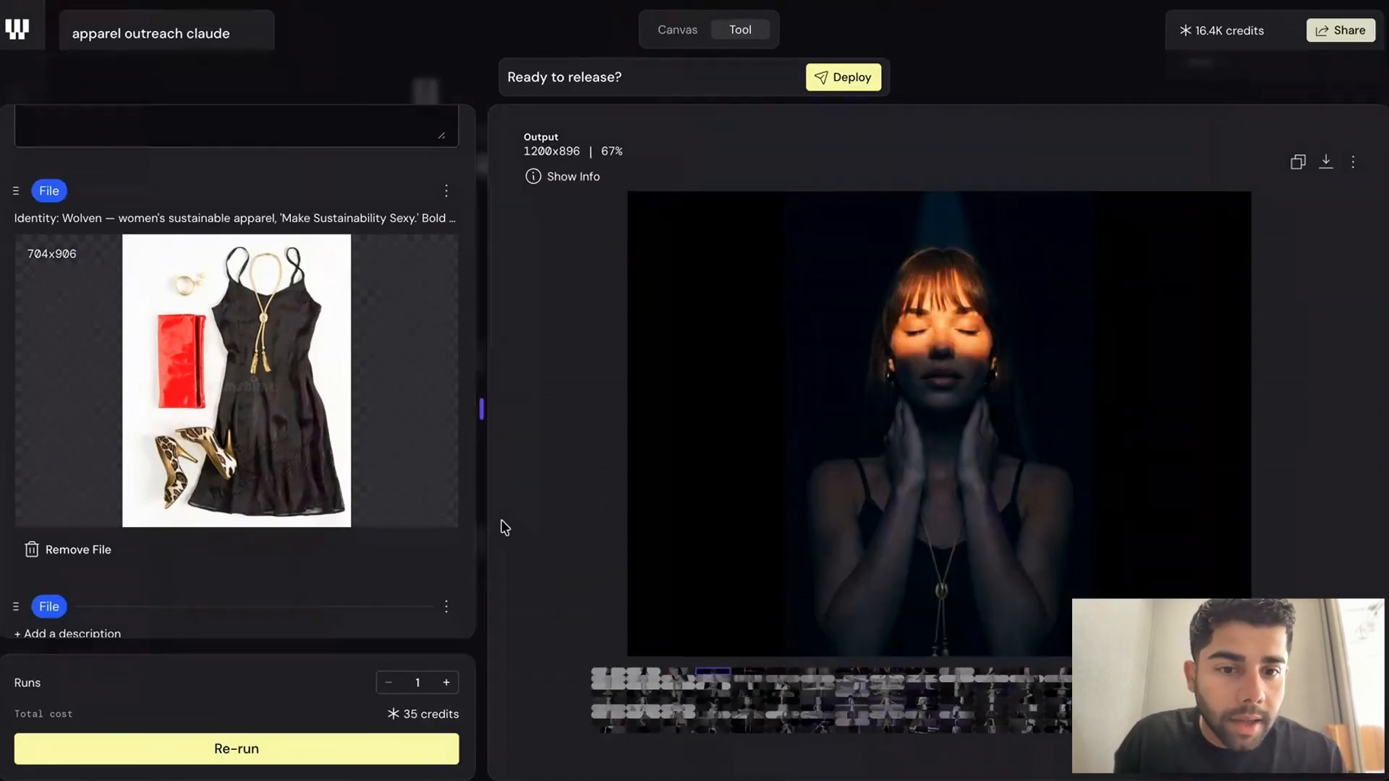
pyautogui.press('Right')
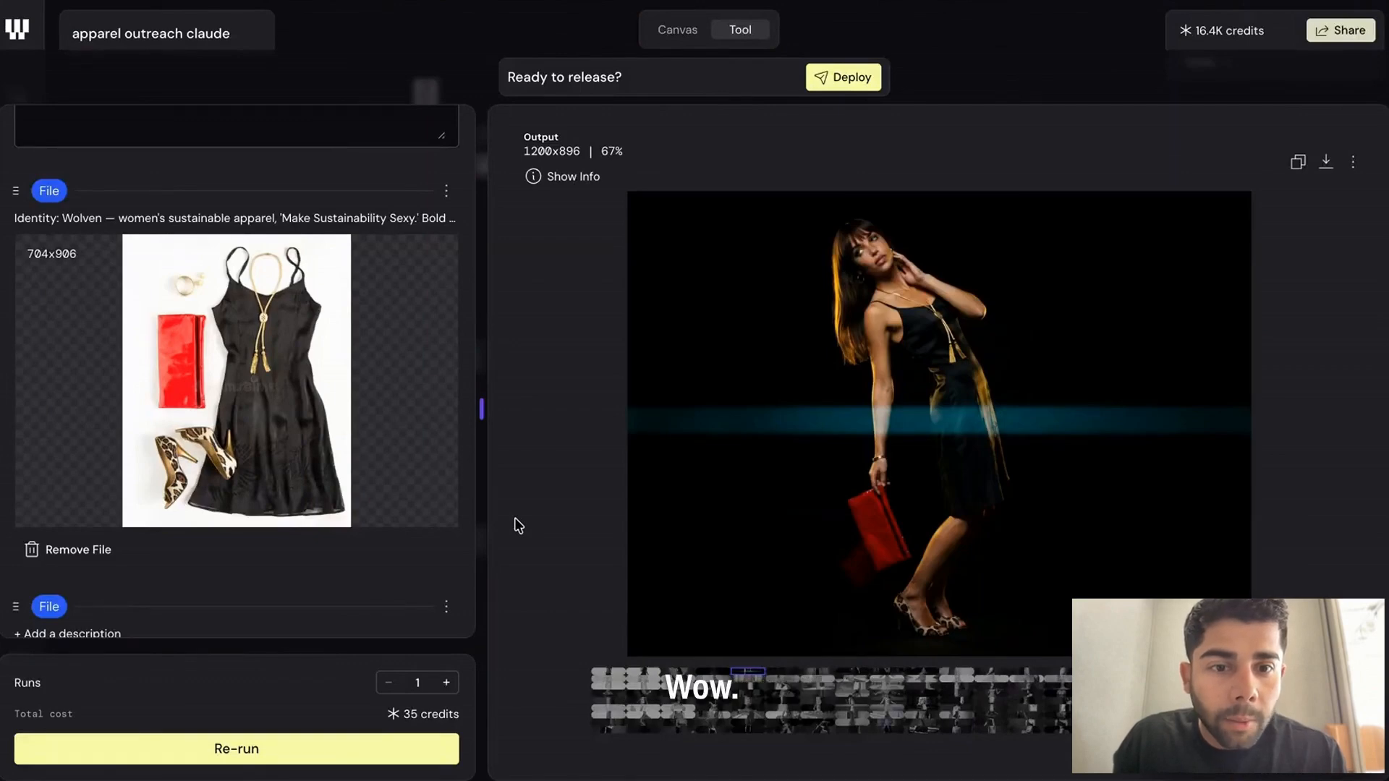
pyautogui.press('Right')
pyautogui.press('Right')
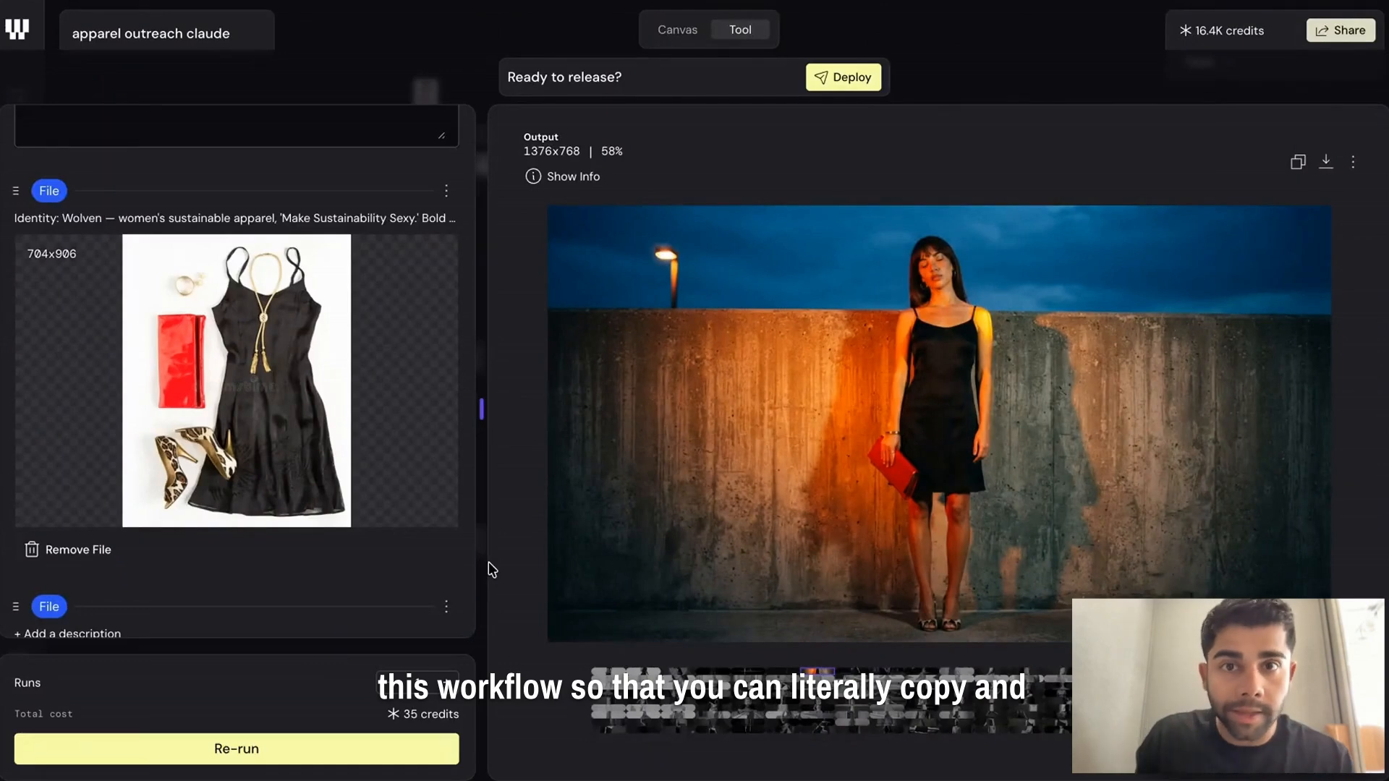
pyautogui.press('Right')
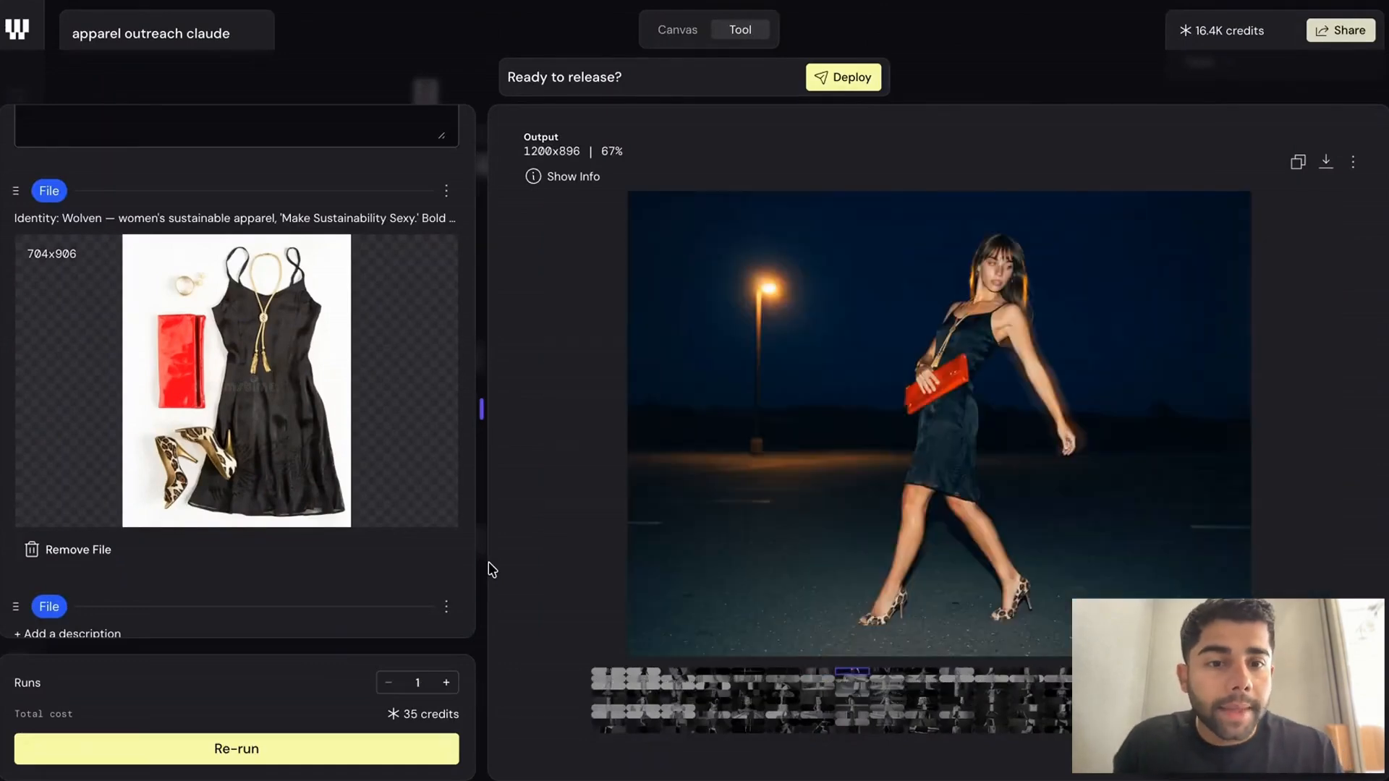
pyautogui.press('Right')
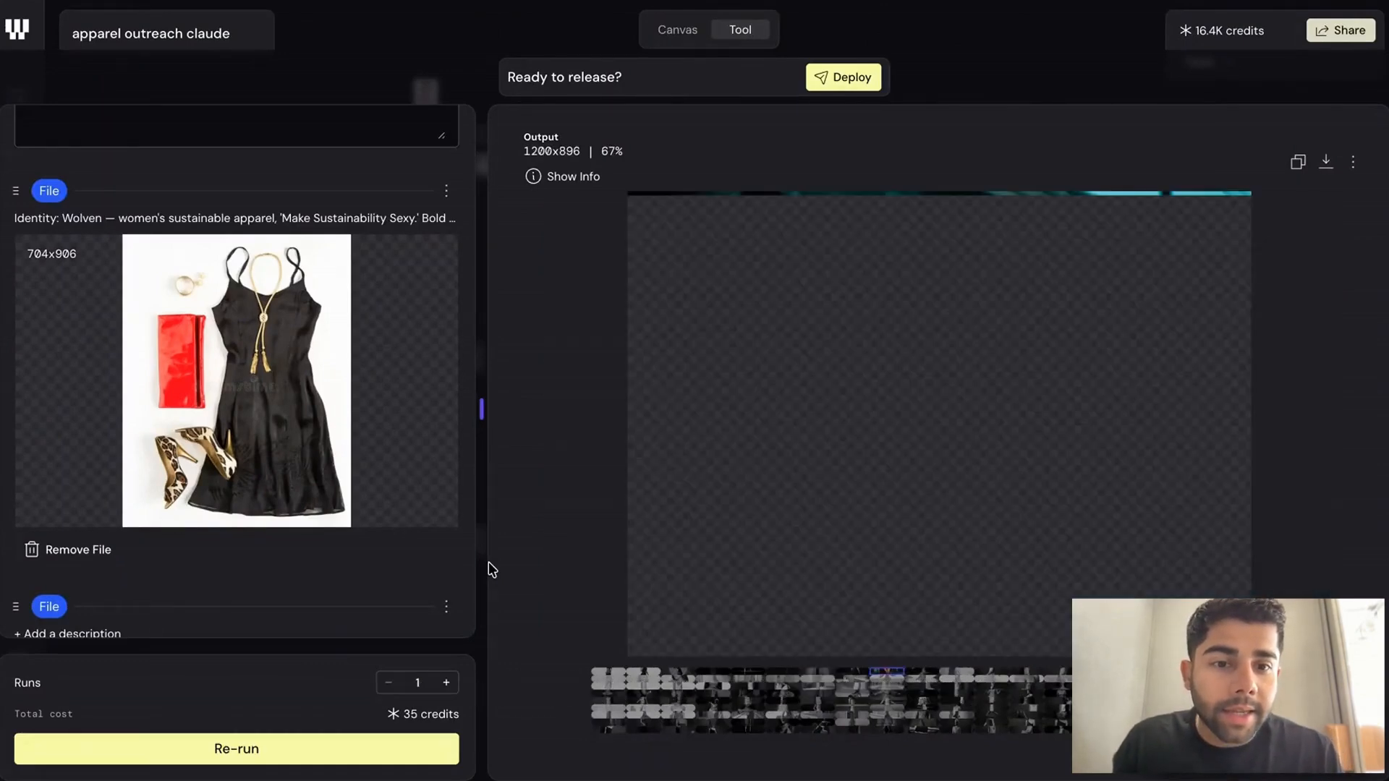
pyautogui.press('Right')
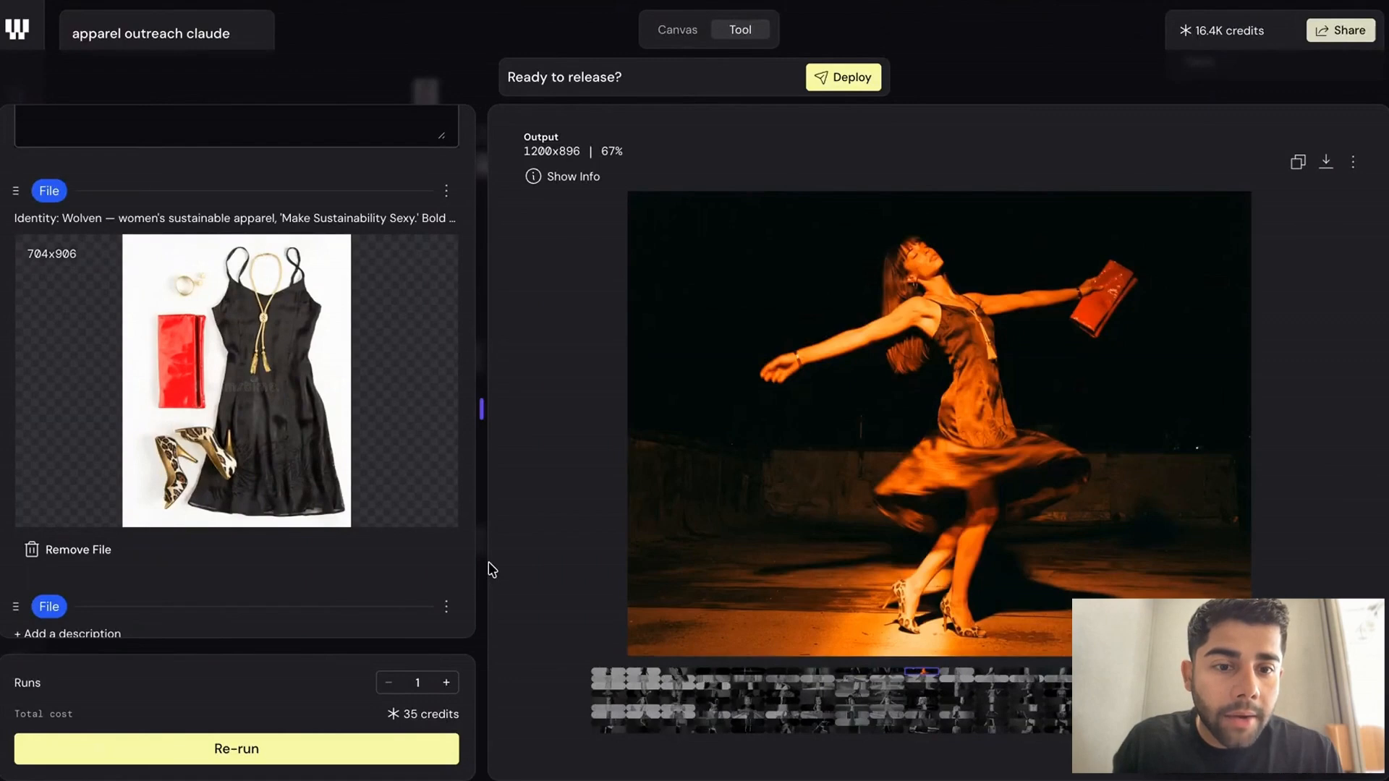
pyautogui.press('Right')
pyautogui.press('Left')
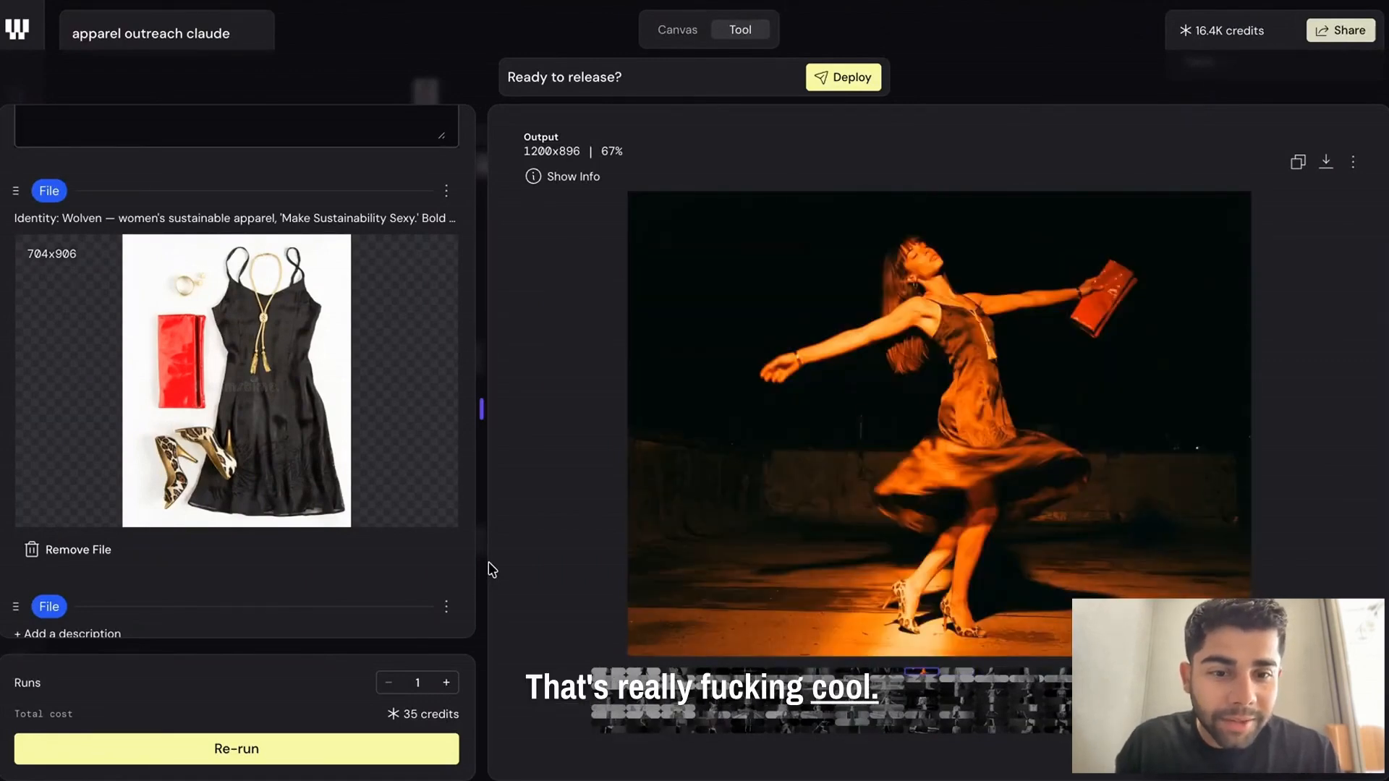
# - Go back through the generated images to the one with the orange circle backdrop
pyautogui.press('Left')
pyautogui.press('Left')
pyautogui.press('Left')
pyautogui.press('Left')
pyautogui.press('Left')
pyautogui.press('Left')
pyautogui.press('Left')
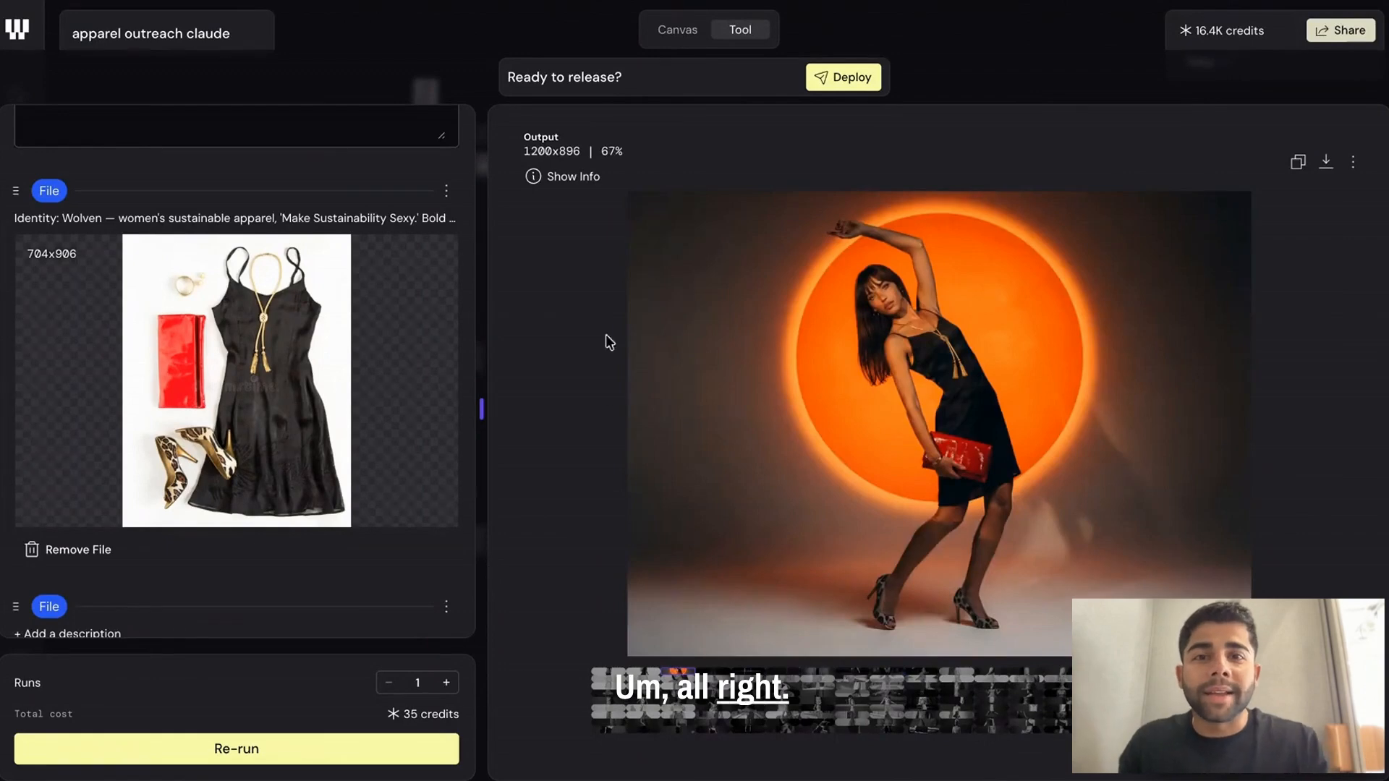
# - Open the workflow's canvas view and examine the locked woman model.png node up close
pyautogui.click(680, 31)
pyautogui.scroll(5, 434, 284)
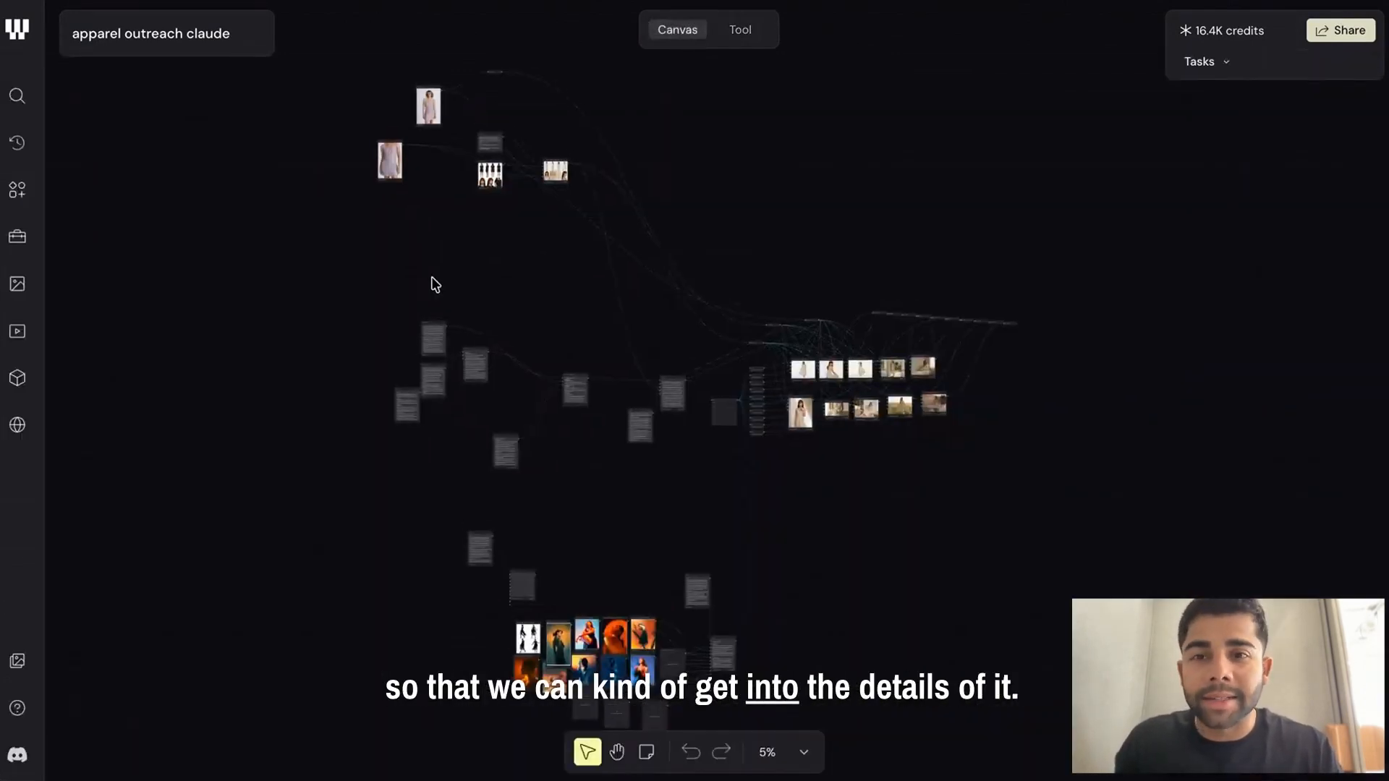
pyautogui.scroll(10, 434, 285)
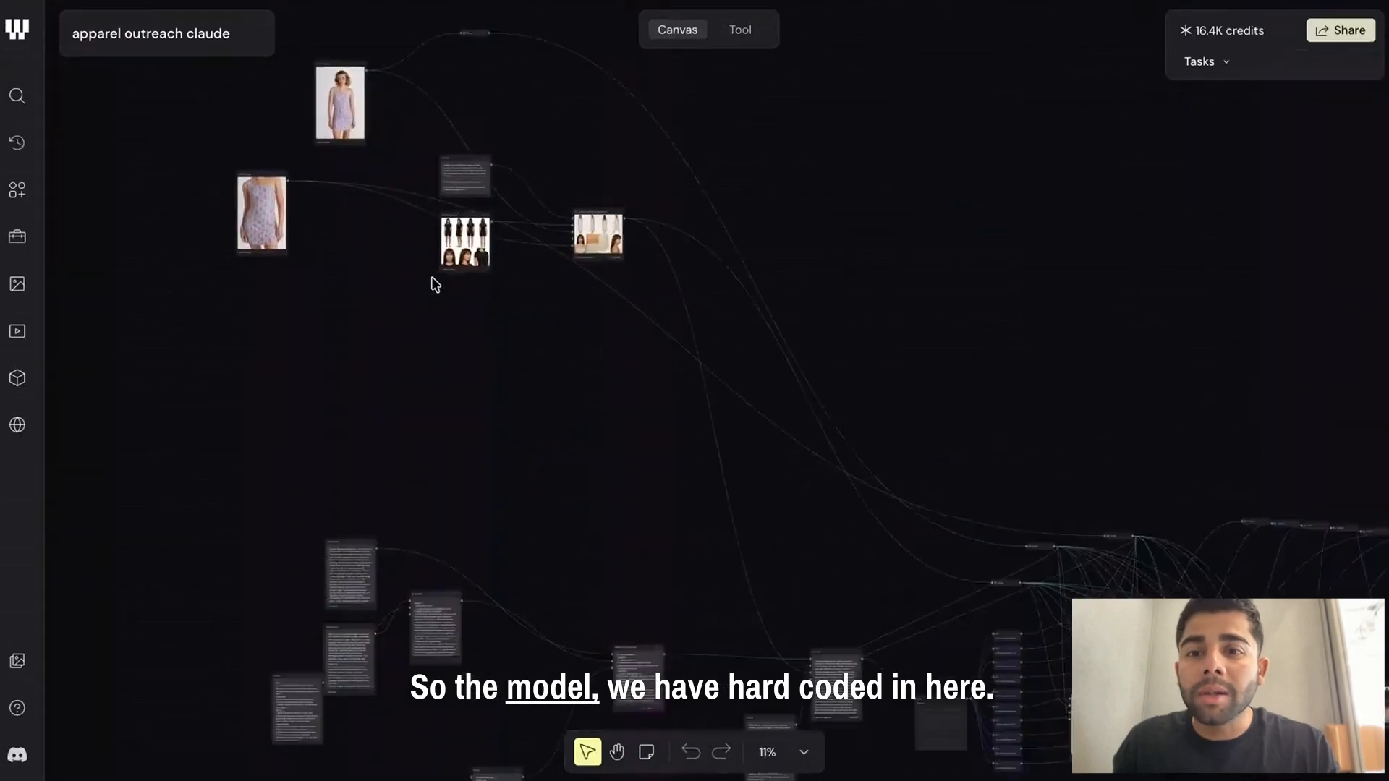
pyautogui.scroll(-3, 434, 285)
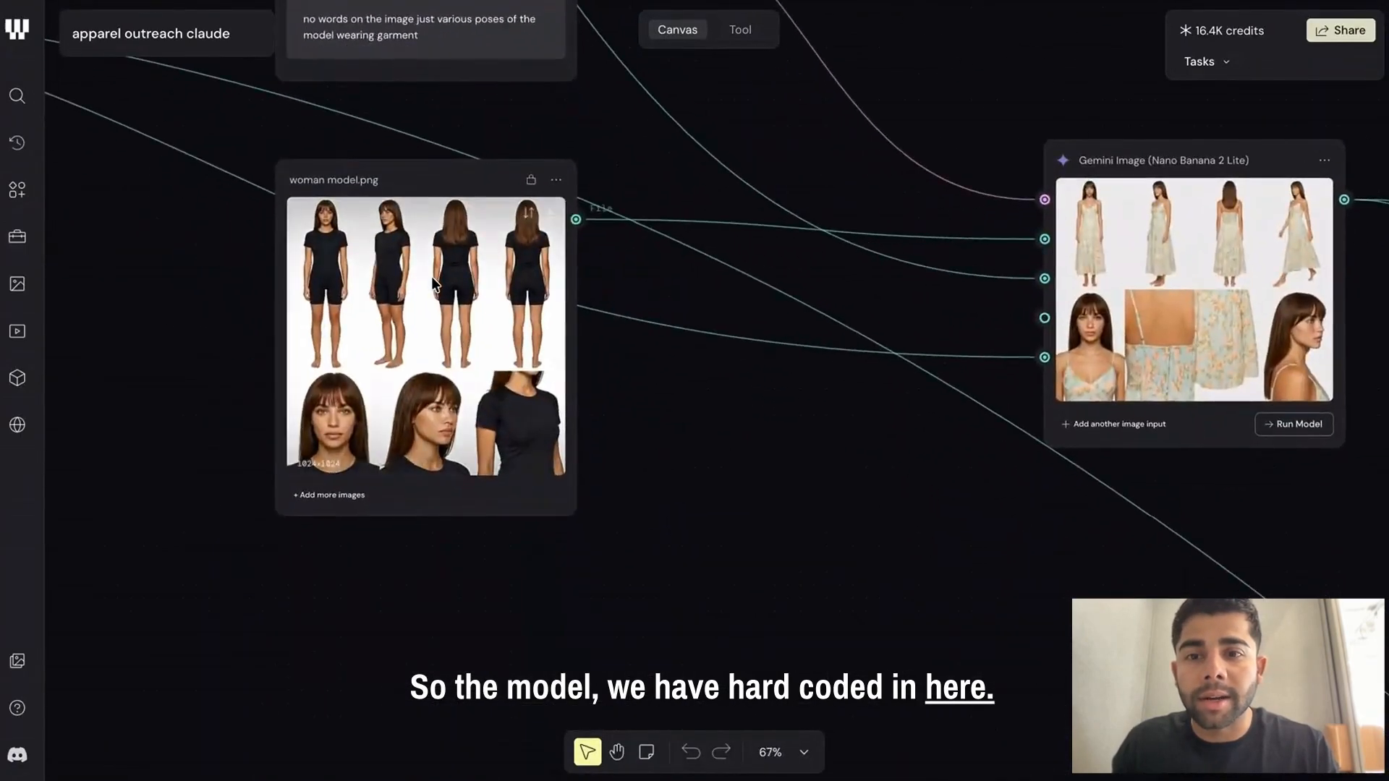
pyautogui.scroll(6, 605, 116)
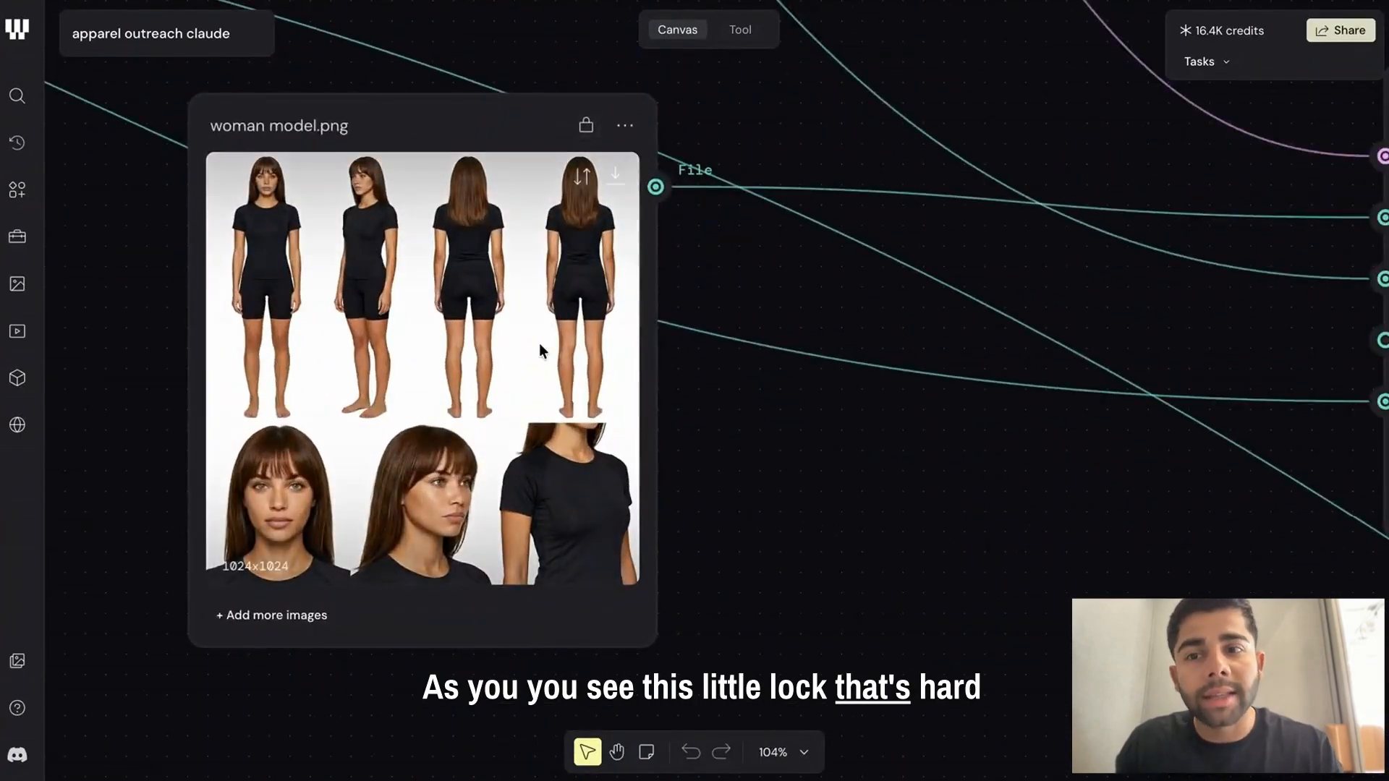
pyautogui.scroll(2, 554, 408)
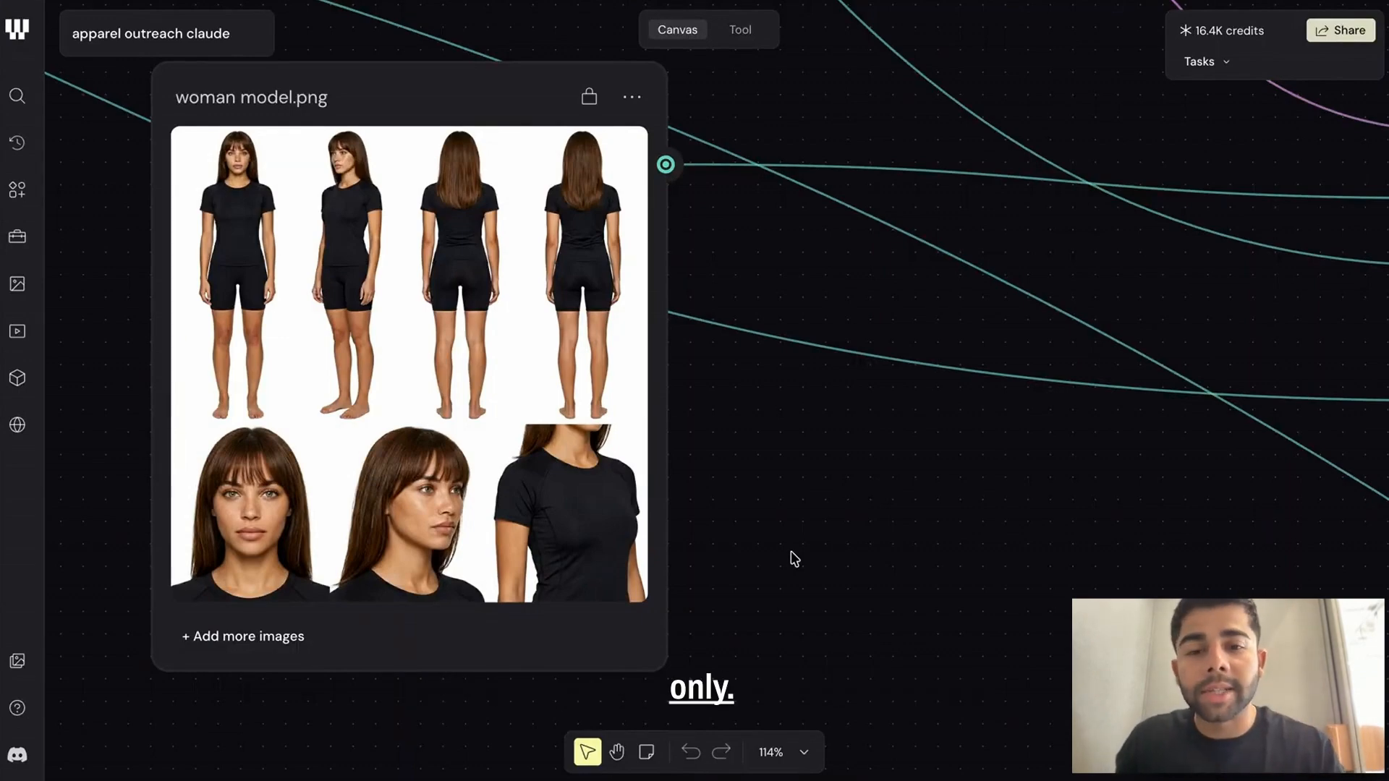
# - Examine the character sheet prompt and the two garment photo nodes around the woman model.png node
pyautogui.scroll(-1, 793, 557)
pyautogui.scroll(-10, 794, 557)
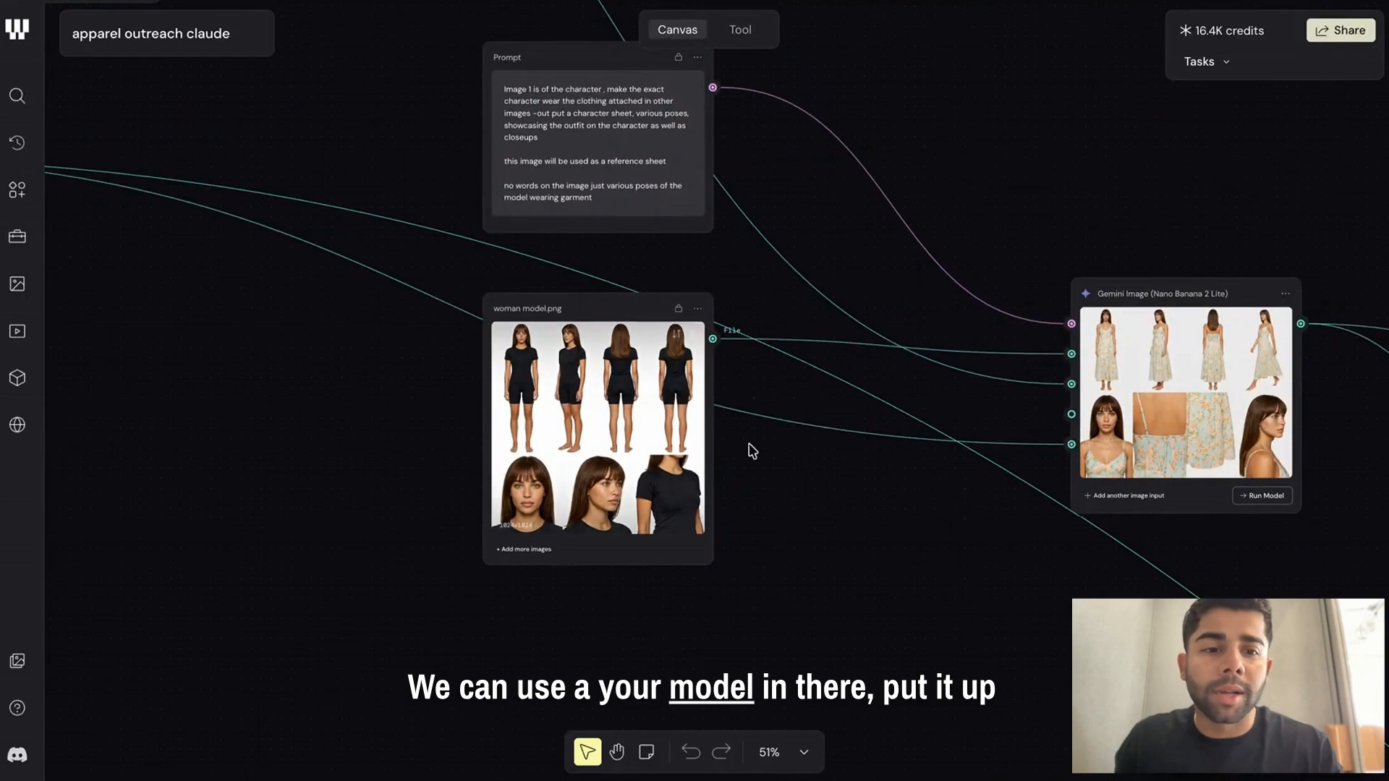
pyautogui.scroll(-2, 802, 559)
pyautogui.scroll(-2, 801, 559)
pyautogui.scroll(3, 799, 553)
pyautogui.hscroll(-3, 798, 552)
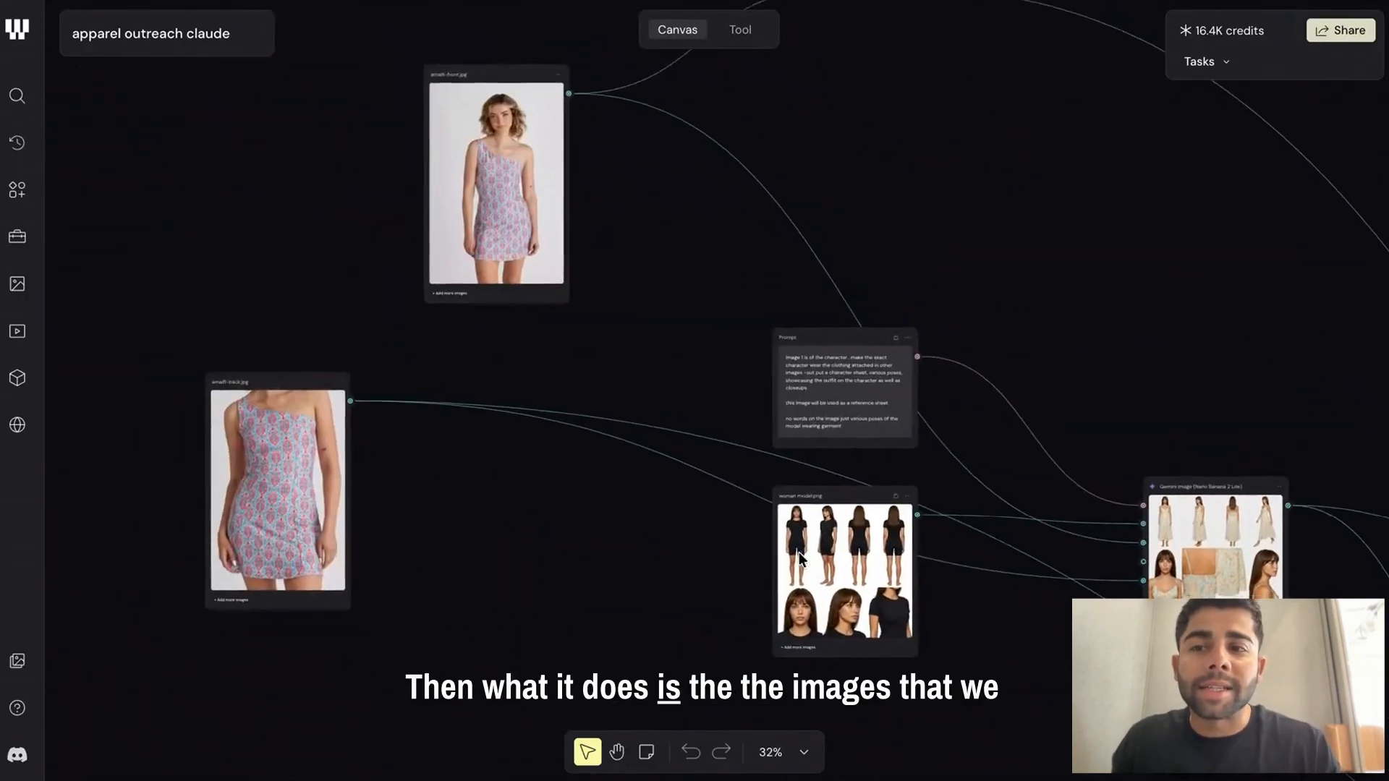
# - Examine the Gemini Image node holding the generated character sheet of the model wearing the garment up close
pyautogui.scroll(-2, 544, 323)
pyautogui.hscroll(2, 544, 323)
pyautogui.hscroll(4, 840, 575)
pyautogui.scroll(-1, 841, 576)
pyautogui.scroll(5, 840, 575)
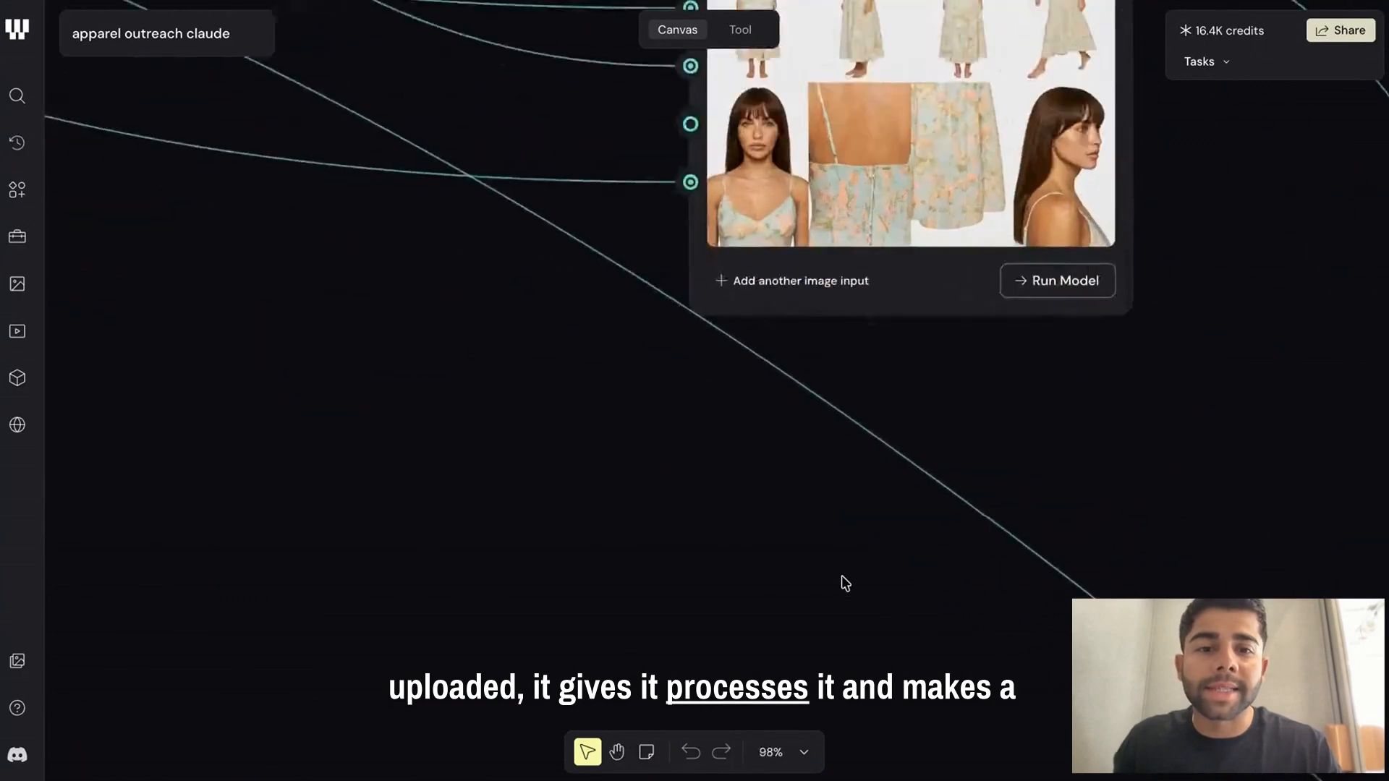
pyautogui.scroll(3, 841, 575)
pyautogui.hscroll(-2, 841, 575)
pyautogui.scroll(-10, 944, 509)
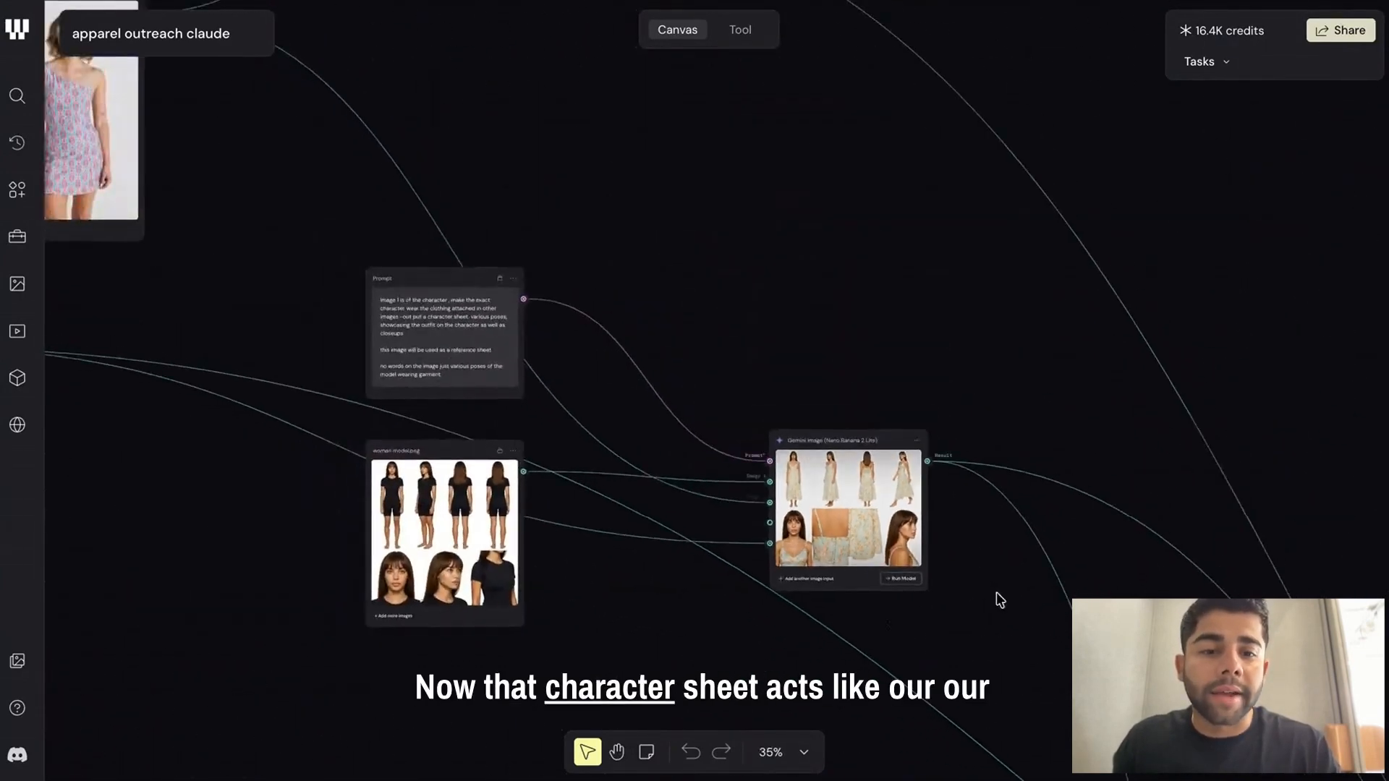
# - Trace the connections running from the character sheet node down towards the prompt nodes
pyautogui.scroll(3, 1011, 618)
pyautogui.hscroll(-3, 1011, 617)
pyautogui.scroll(-8, 1011, 617)
pyautogui.hscroll(3, 1010, 617)
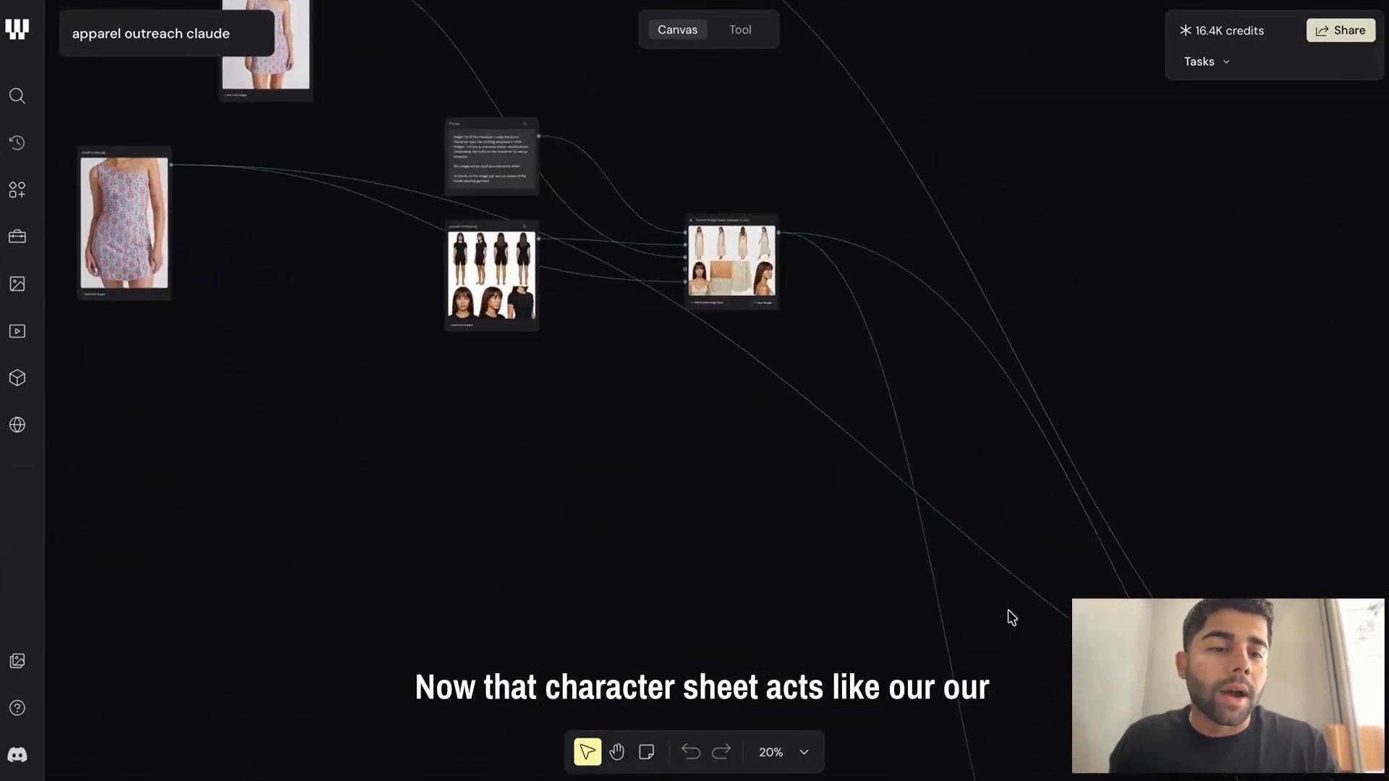
pyautogui.scroll(5, 1011, 617)
pyautogui.hscroll(-5, 1010, 618)
pyautogui.hscroll(3, 1010, 617)
pyautogui.scroll(-8, 1010, 617)
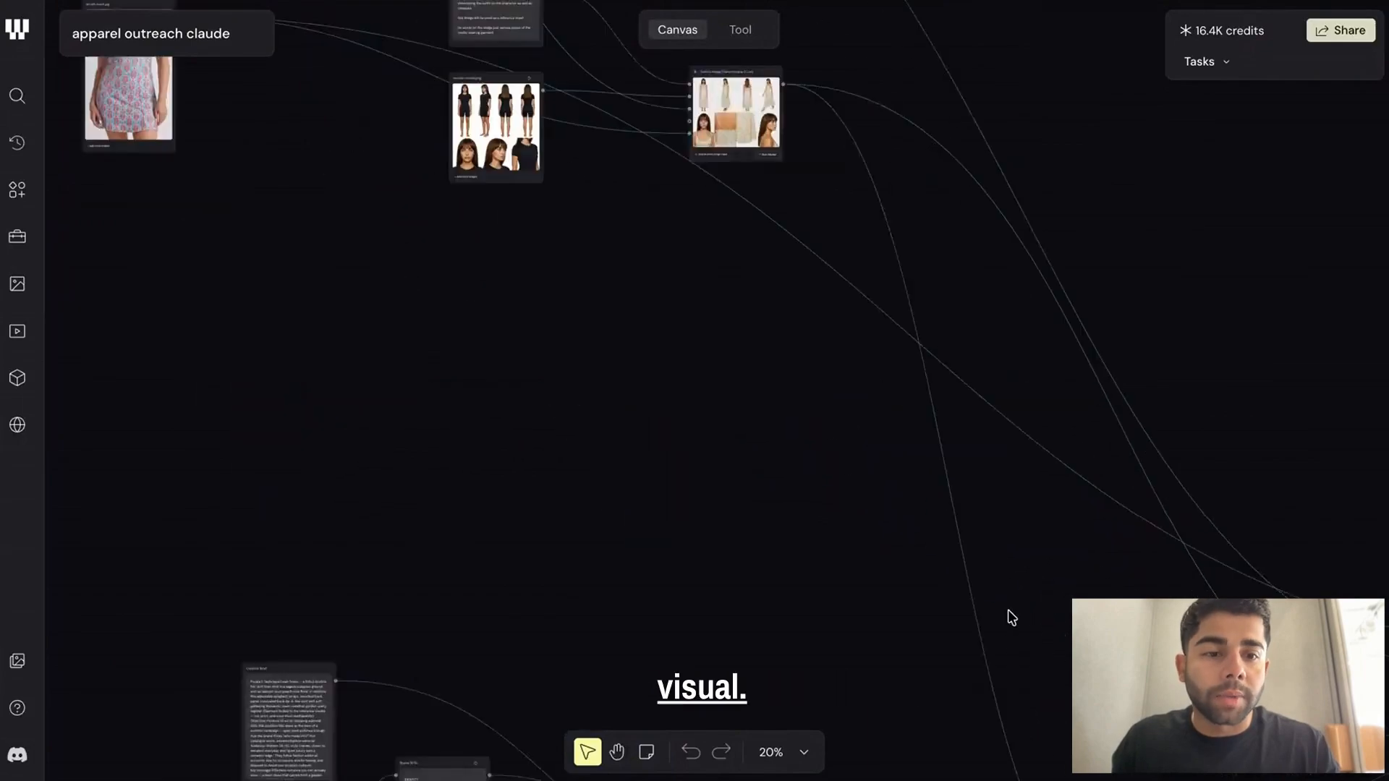
pyautogui.scroll(3, 1011, 617)
pyautogui.scroll(-3, 1011, 617)
pyautogui.hscroll(3, 1011, 617)
pyautogui.scroll(-5, 1010, 617)
# - Return to the two garment product photo nodes feeding the character sheet
pyautogui.scroll(4, 1011, 617)
pyautogui.scroll(3, 1011, 617)
pyautogui.hscroll(-3, 341, 207)
pyautogui.scroll(1, 341, 208)
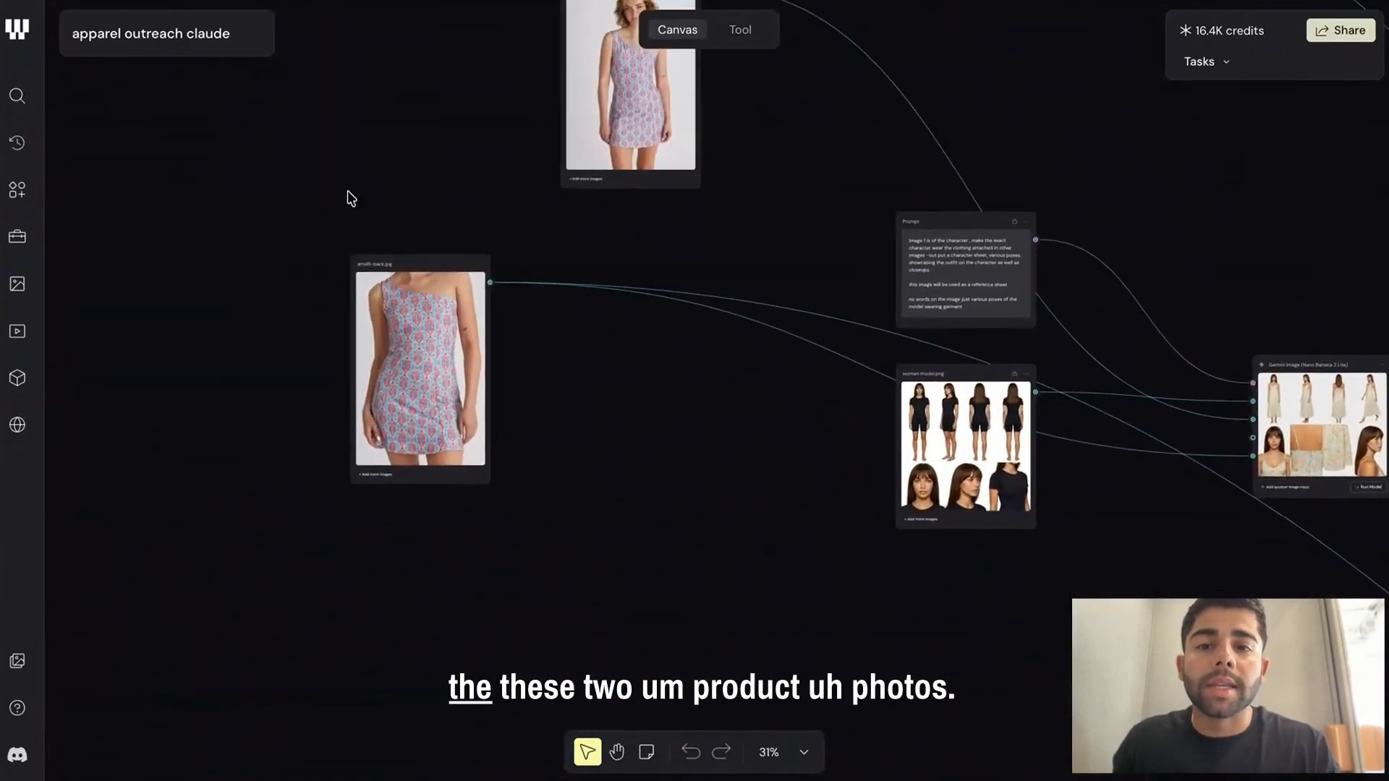
pyautogui.scroll(-2, 722, 587)
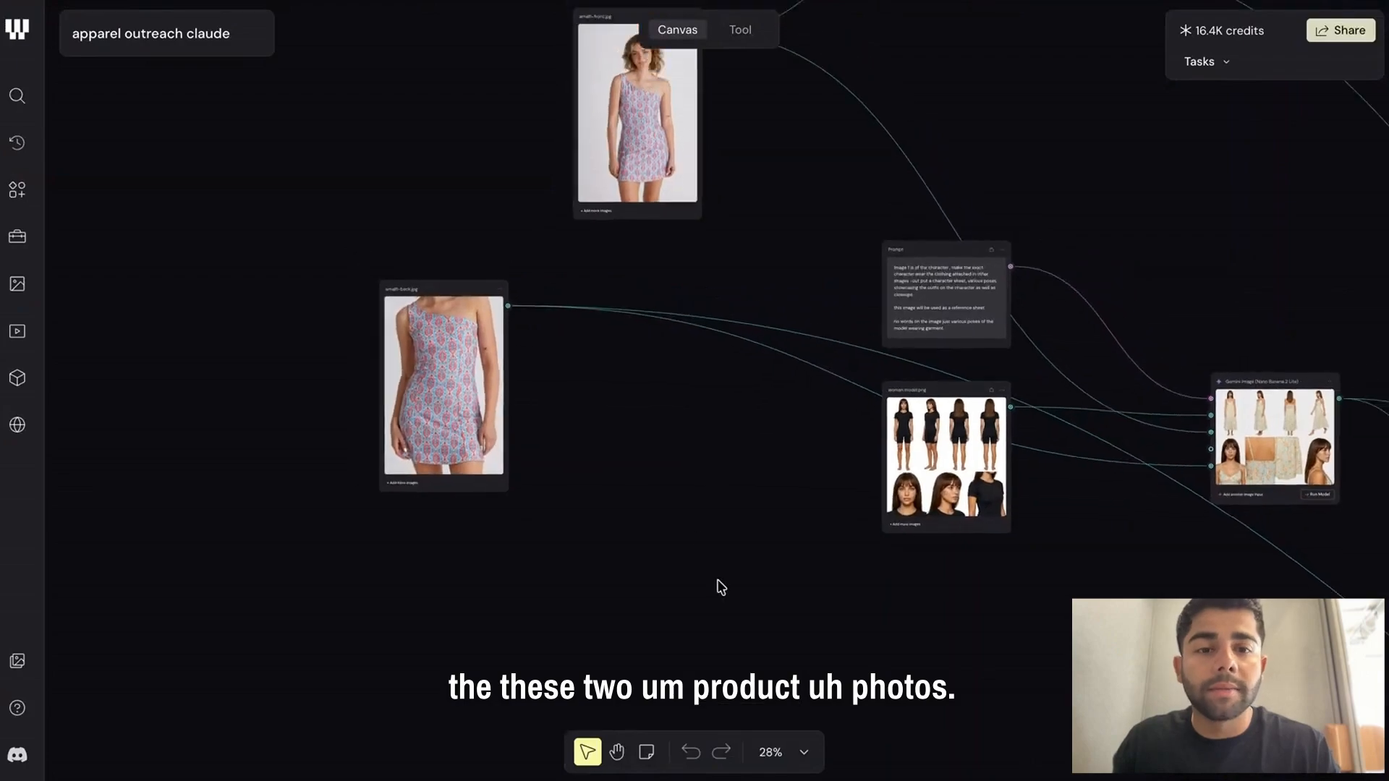
# - Follow the workflow from the product photos to the prompt concatenator, LLM and array nodes
pyautogui.scroll(-6, 721, 587)
pyautogui.hscroll(6, 721, 587)
pyautogui.scroll(-5, 721, 587)
pyautogui.hscroll(5, 721, 587)
pyautogui.hscroll(3, 1035, 409)
pyautogui.scroll(5, 824, 475)
pyautogui.scroll(-5, 826, 476)
pyautogui.hscroll(-5, 826, 476)
pyautogui.scroll(-3, 826, 476)
pyautogui.hscroll(-10, 826, 476)
pyautogui.scroll(-2, 826, 476)
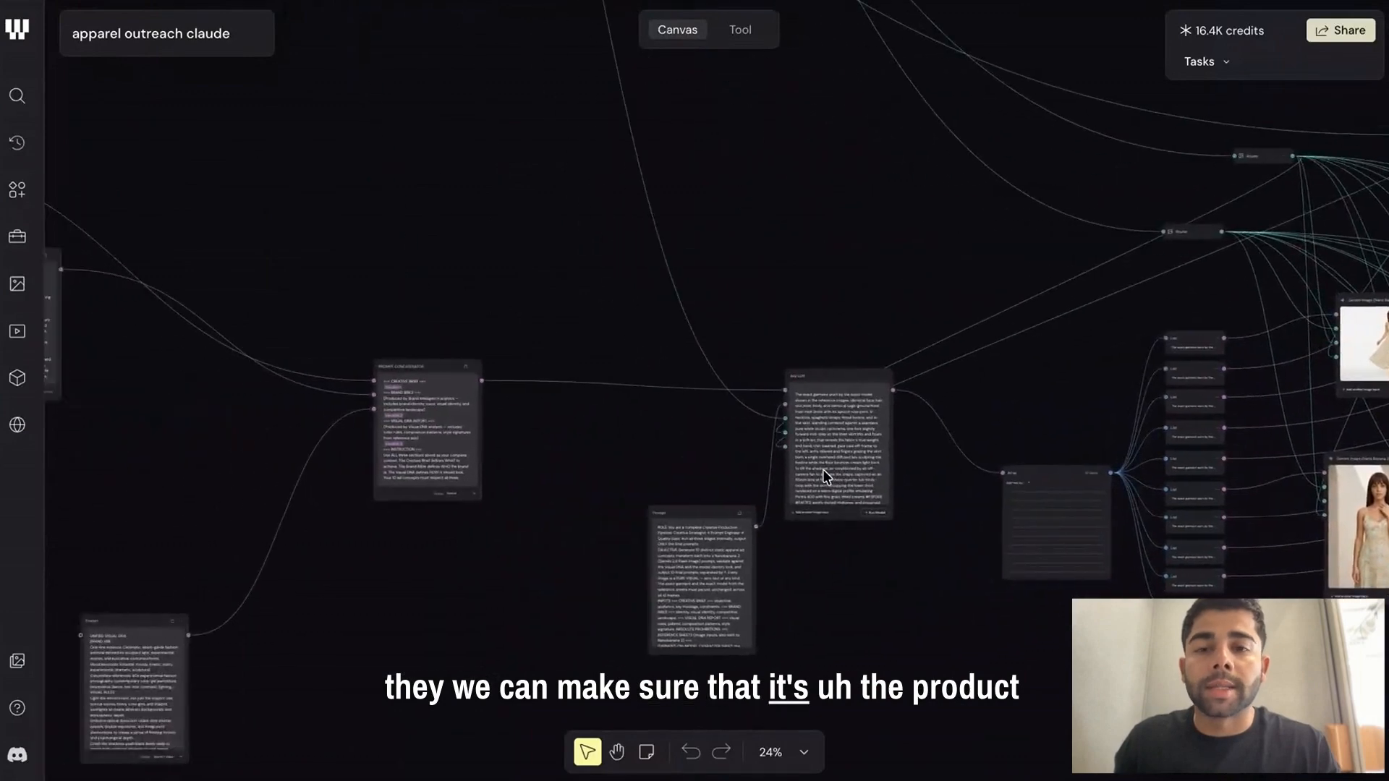
# - Examine the Creative Brief, Brand Context and Brand INTEL nodes and the prompt concatenator they feed
pyautogui.hscroll(-5, 515, 456)
pyautogui.scroll(3, 515, 456)
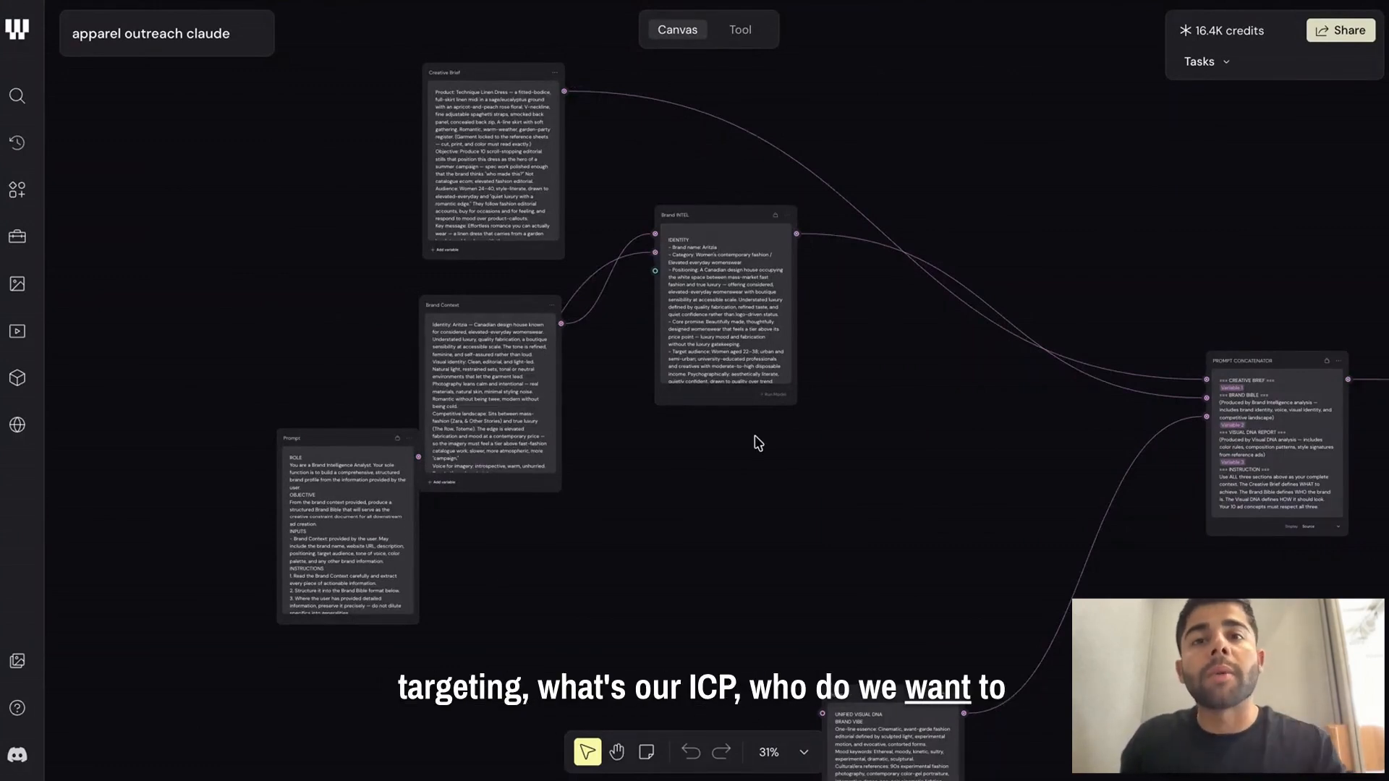
pyautogui.hscroll(3, 875, 475)
pyautogui.scroll(5, 875, 476)
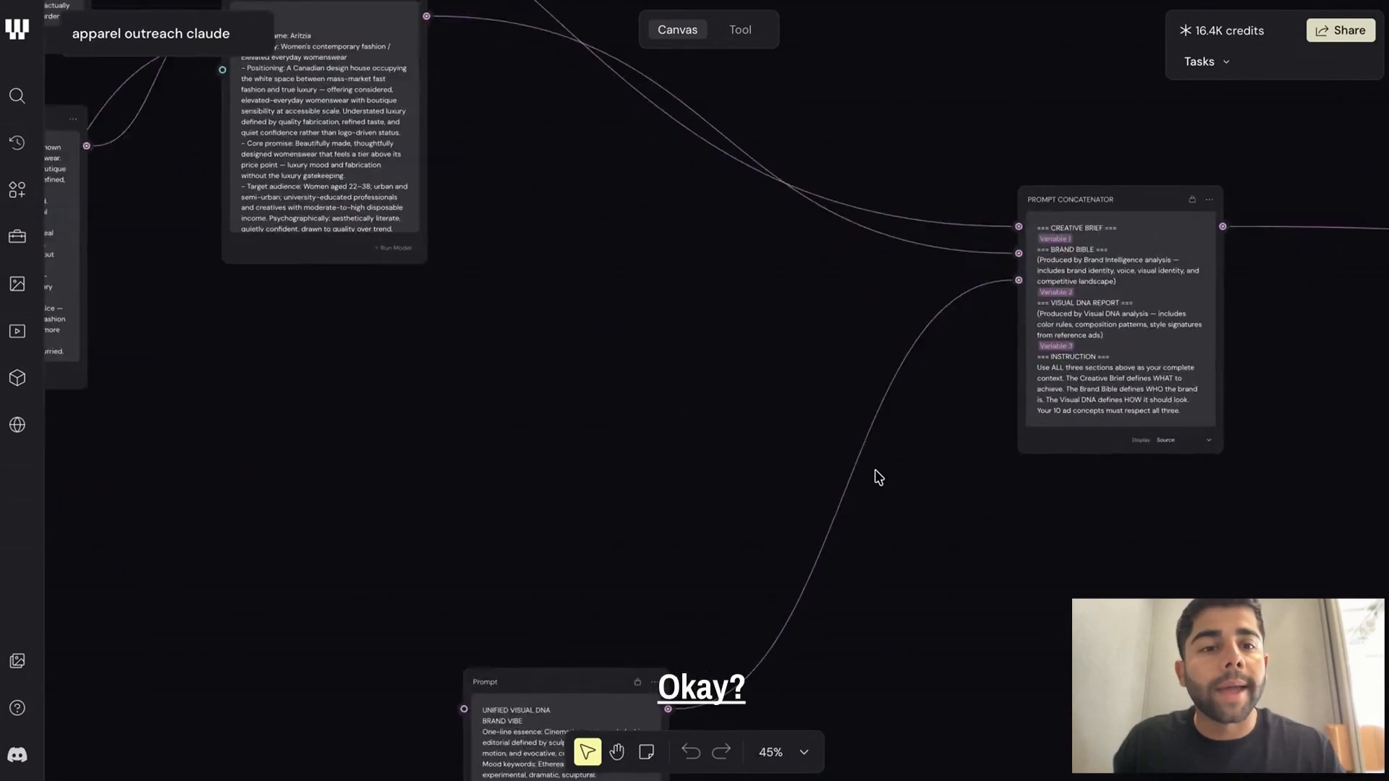
# - Examine the Unified Visual DNA prompt node and the group of art direction reference images
pyautogui.scroll(-8, 877, 476)
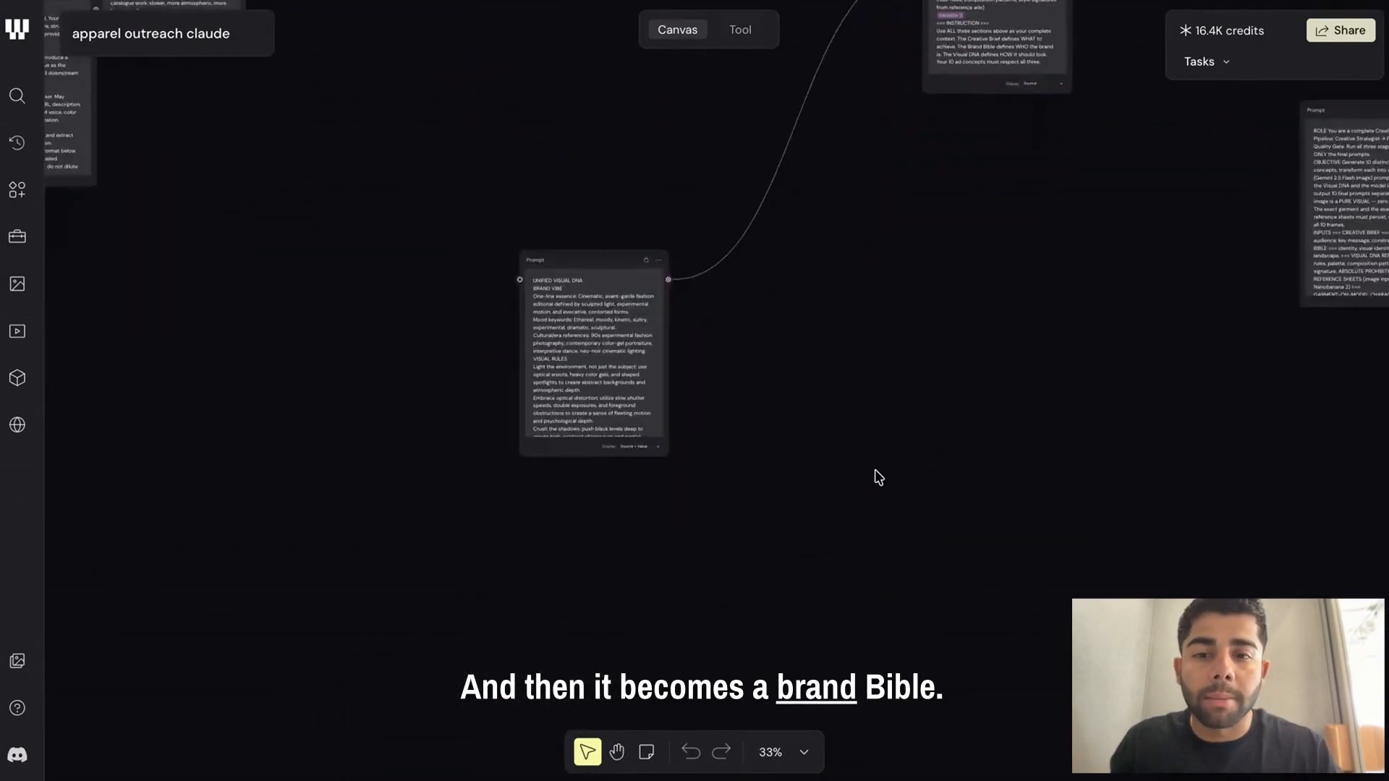
pyautogui.scroll(-10, 877, 478)
pyautogui.hscroll(3, 877, 477)
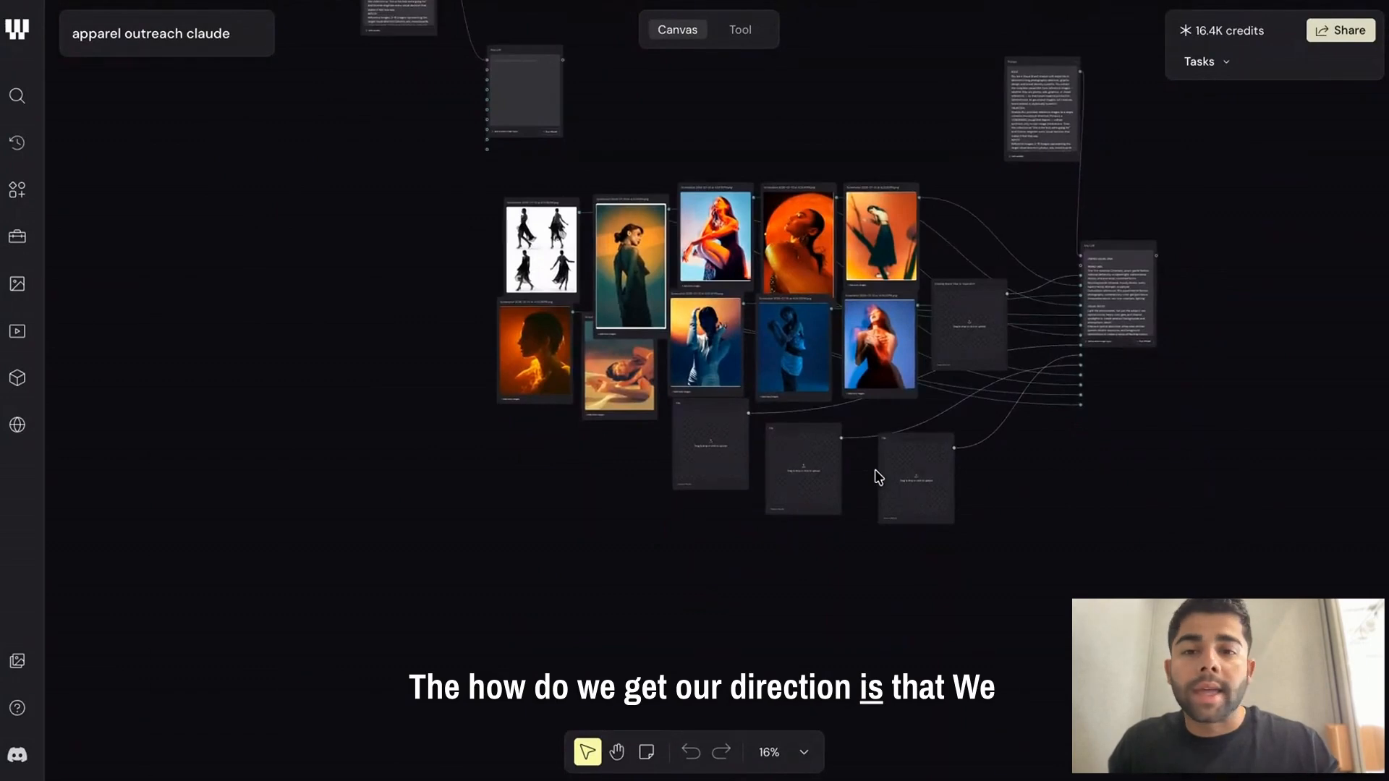
pyautogui.scroll(5, 990, 427)
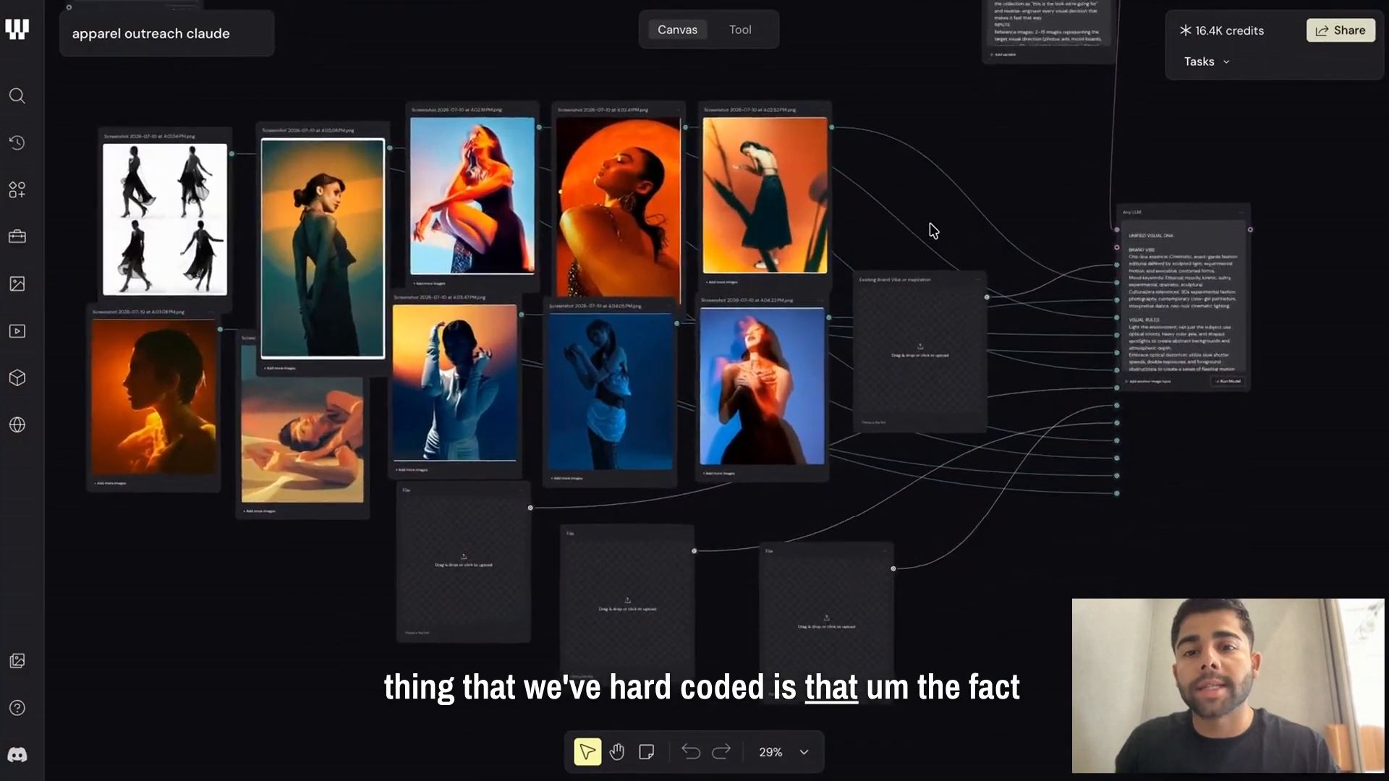
# - Examine the Any LLM node linked to the reference images and its Visual Brand Analyst prompt
pyautogui.scroll(3, 933, 230)
pyautogui.hscroll(5, 933, 230)
pyautogui.scroll(2, 933, 230)
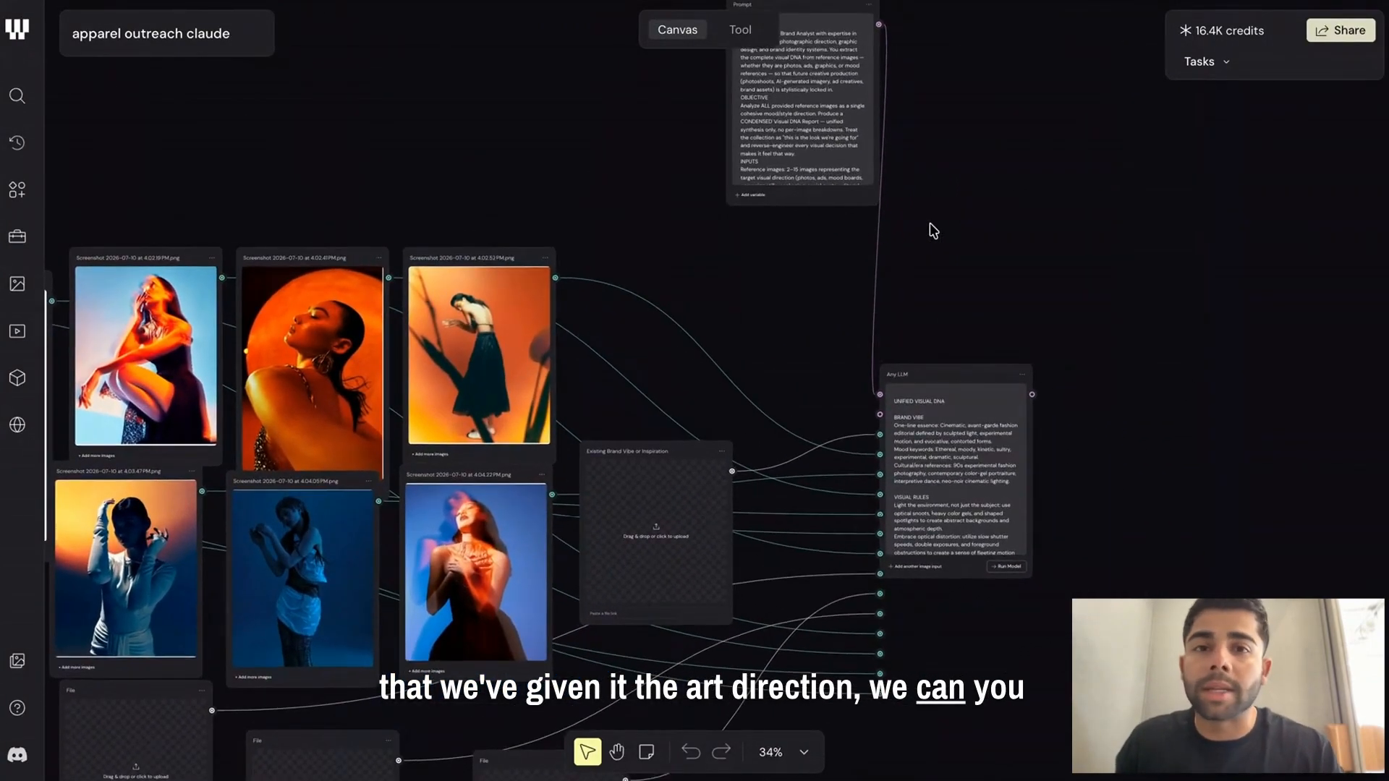
pyautogui.scroll(4, 934, 230)
pyautogui.scroll(-2, 930, 230)
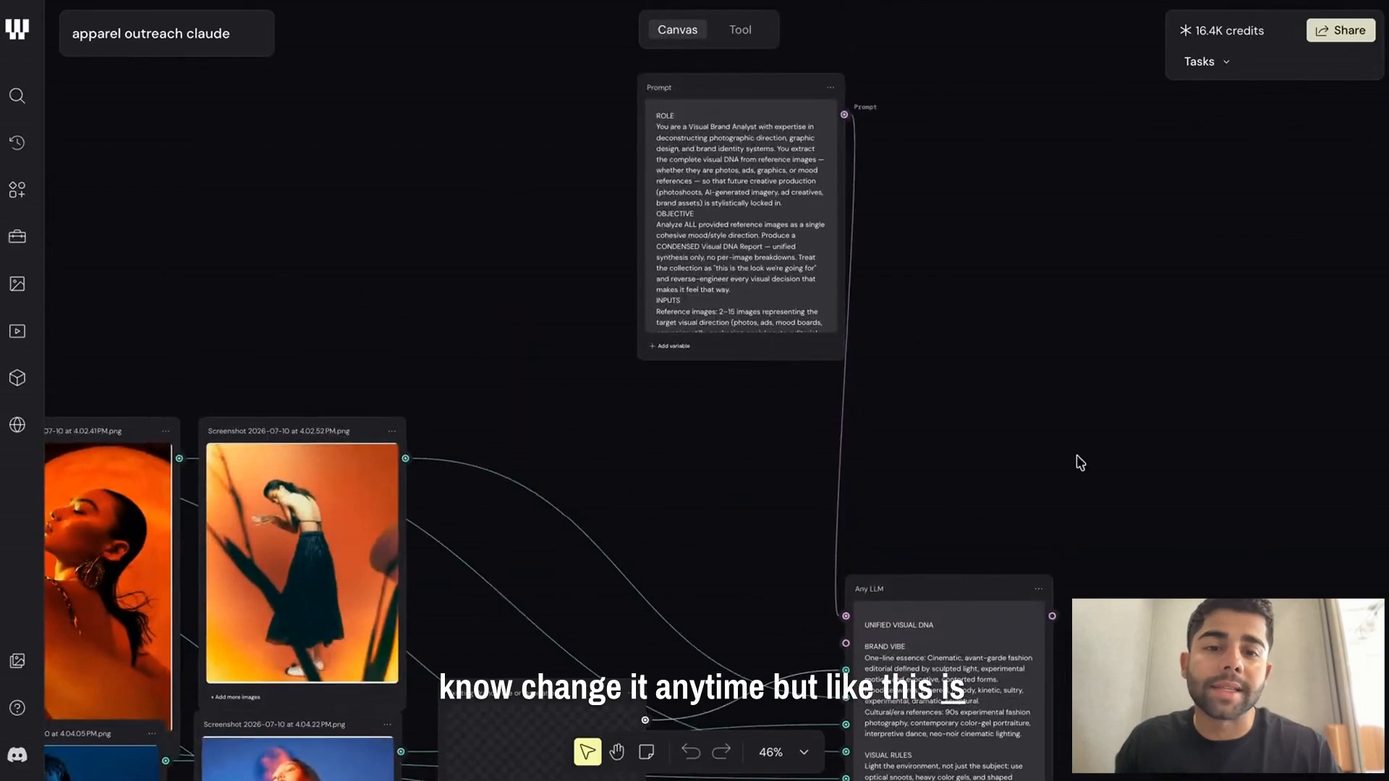
# - Follow the workflow from the prompt concatenator through the LLM node to the array and its list nodes
pyautogui.scroll(-5, 1045, 362)
pyautogui.scroll(-2, 1060, 542)
pyautogui.scroll(-2, 1056, 536)
pyautogui.hscroll(-4, 1088, 143)
pyautogui.hscroll(10, 1061, 138)
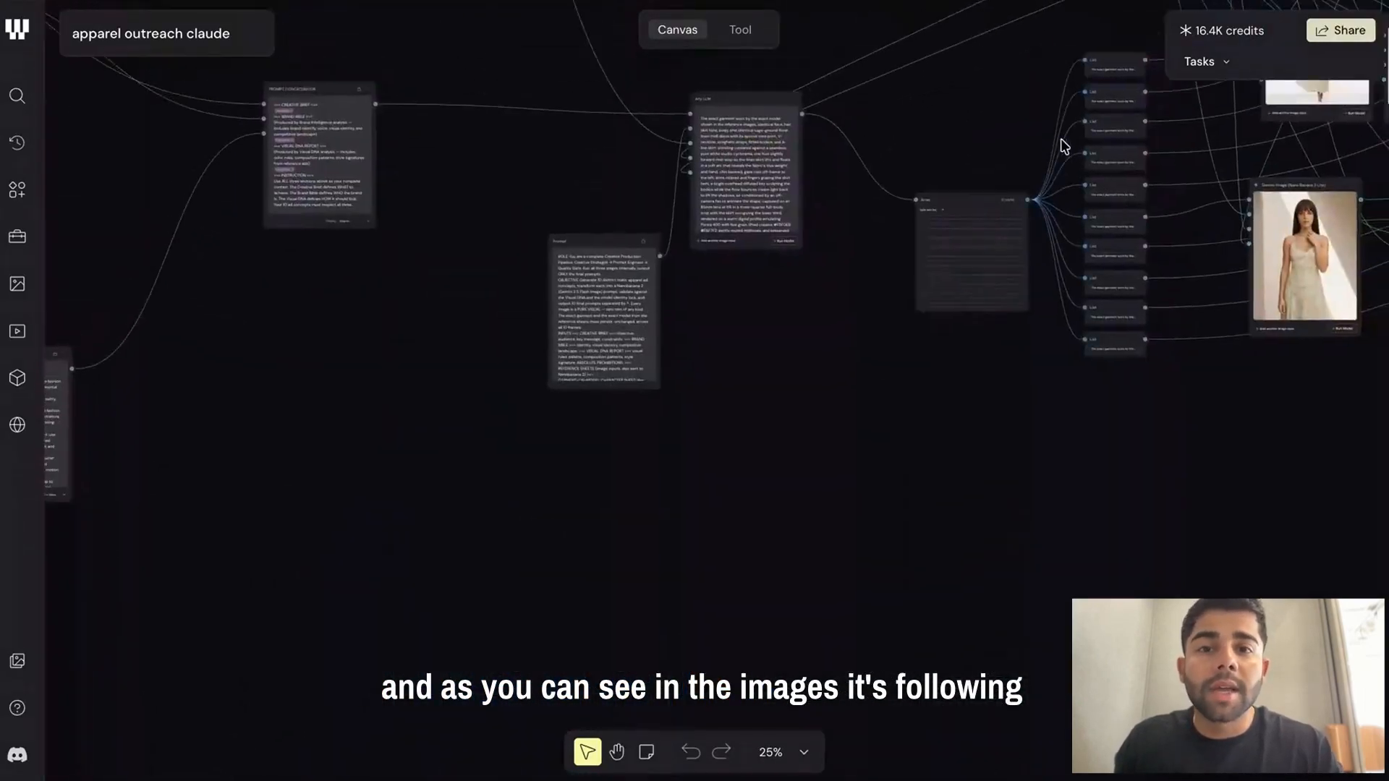
pyautogui.scroll(2, 1061, 137)
pyautogui.hscroll(8, 1060, 143)
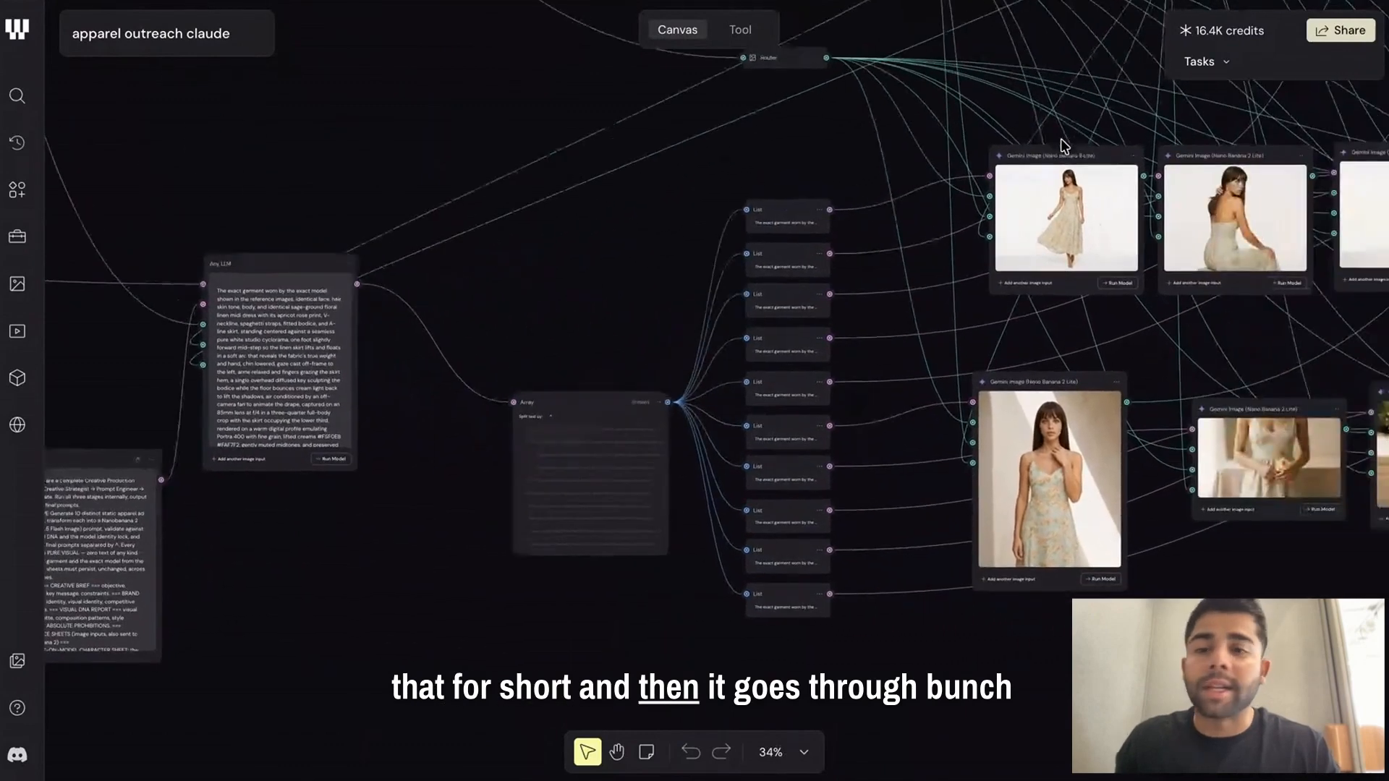
# - Review the Gemini Image nodes with the generated campaign shots and switch the workflow to its Tool view
pyautogui.hscroll(4, 989, 326)
pyautogui.scroll(1, 989, 327)
pyautogui.hscroll(8, 989, 327)
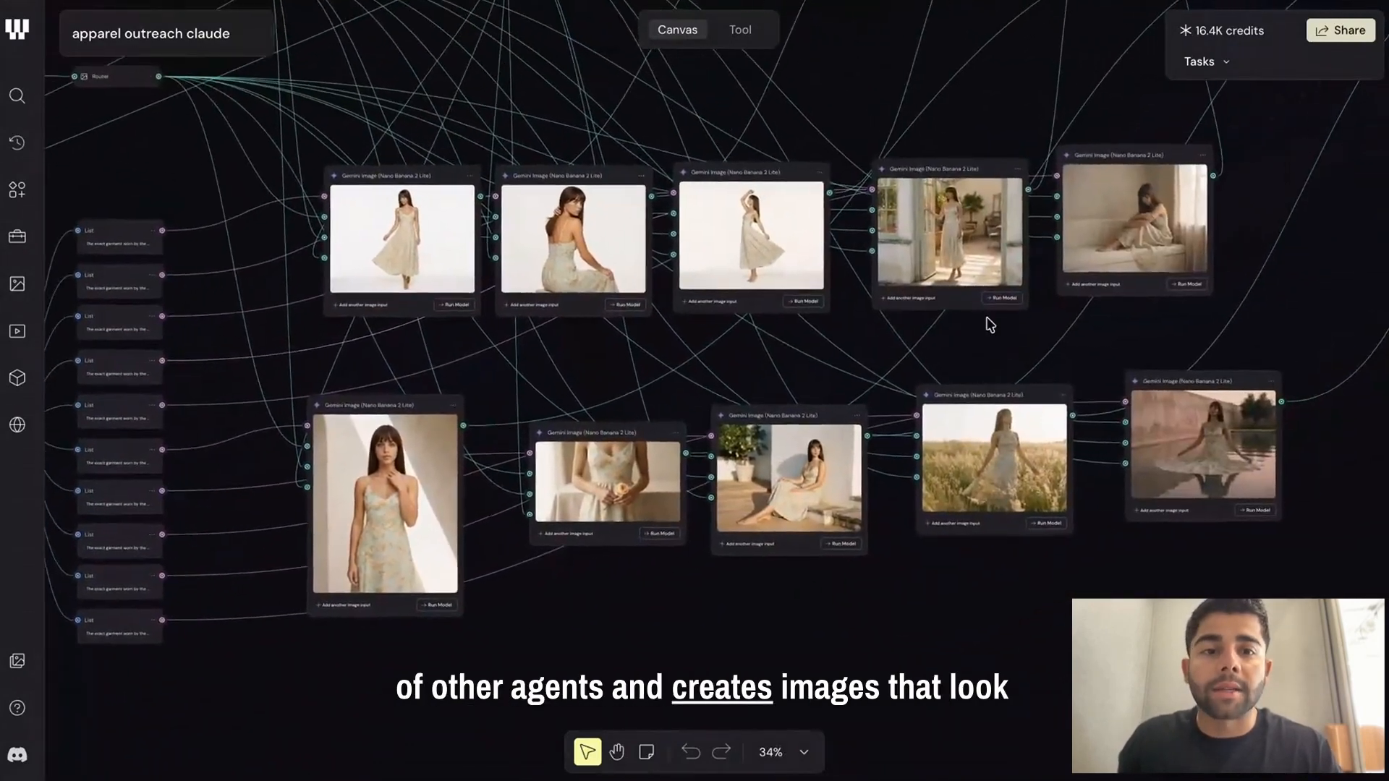
pyautogui.scroll(2, 719, 184)
pyautogui.click(739, 30)
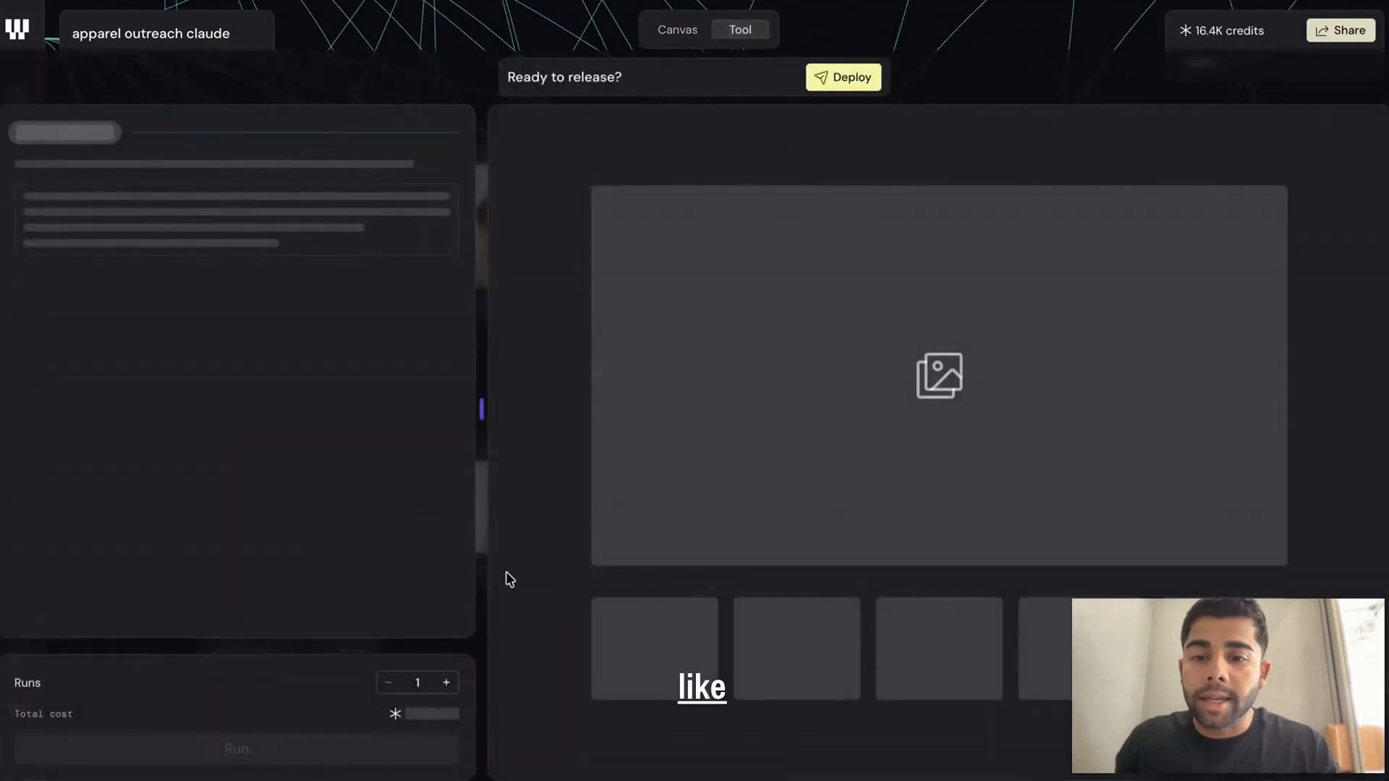